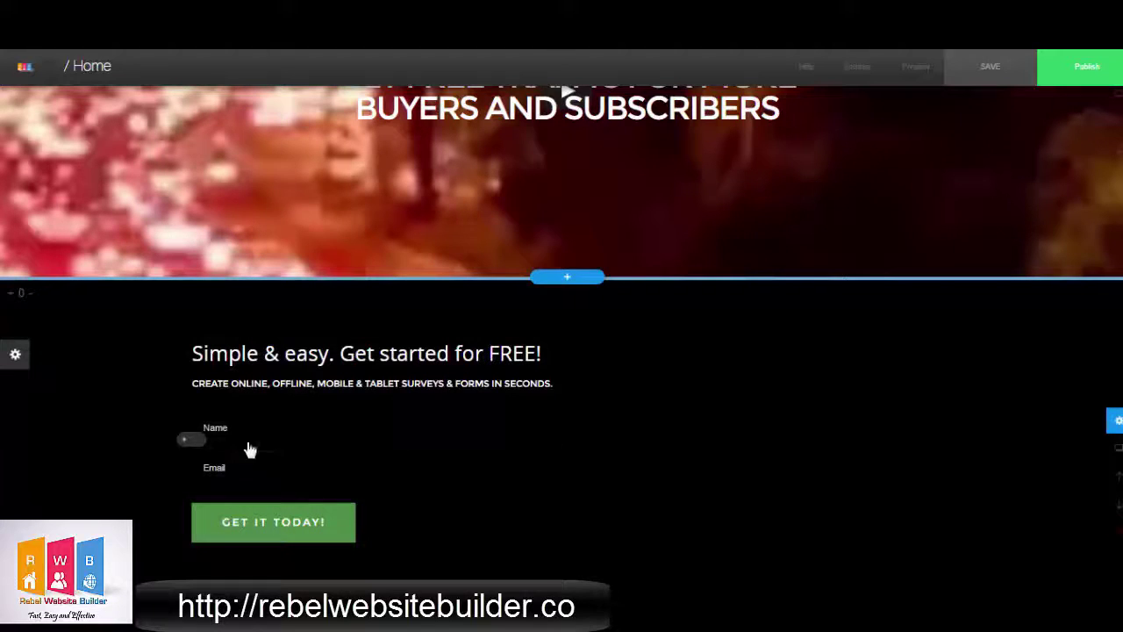
# Open the Name field and submit button settings and close them without changes
pyautogui.scroll(-2, 255, 434)
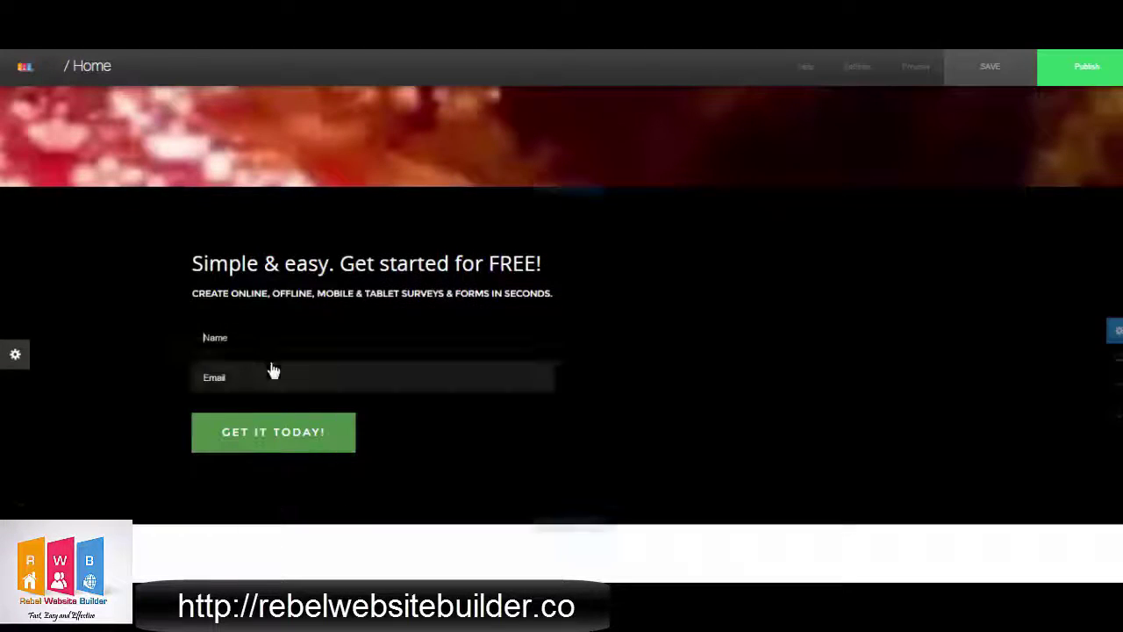
pyautogui.moveTo(282, 345)
pyautogui.click(323, 349)
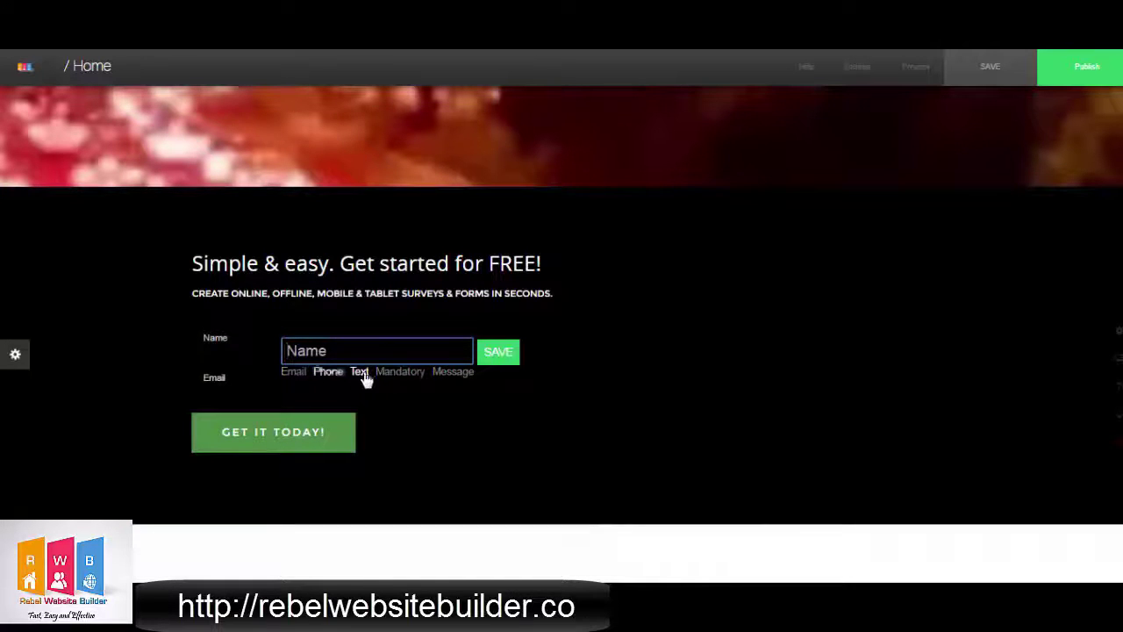
pyautogui.click(488, 385)
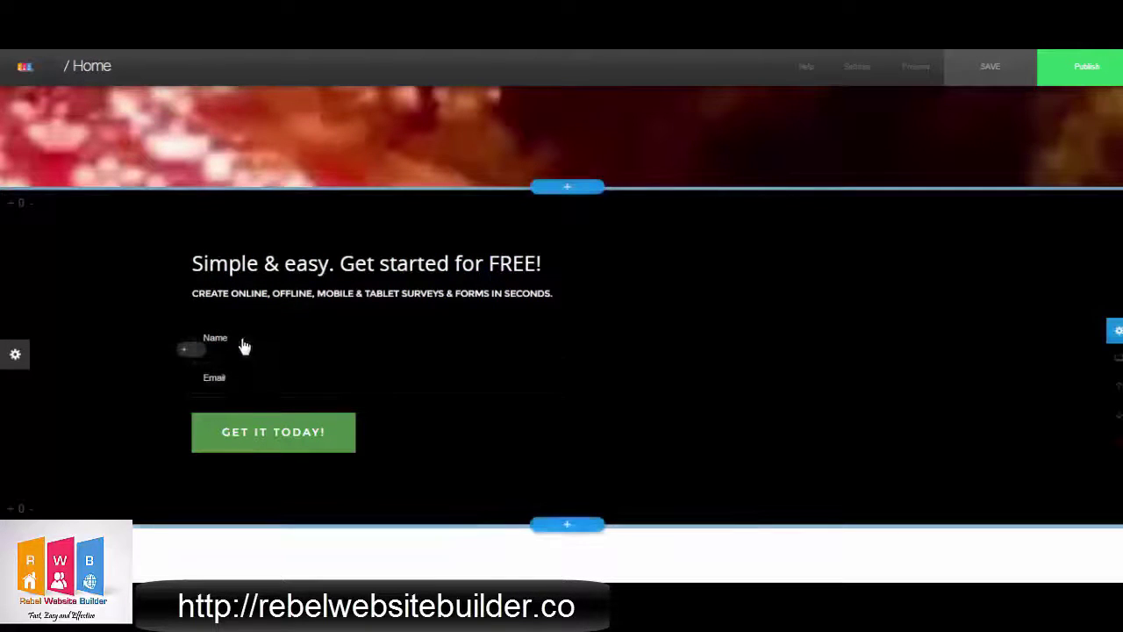
pyautogui.moveTo(259, 435)
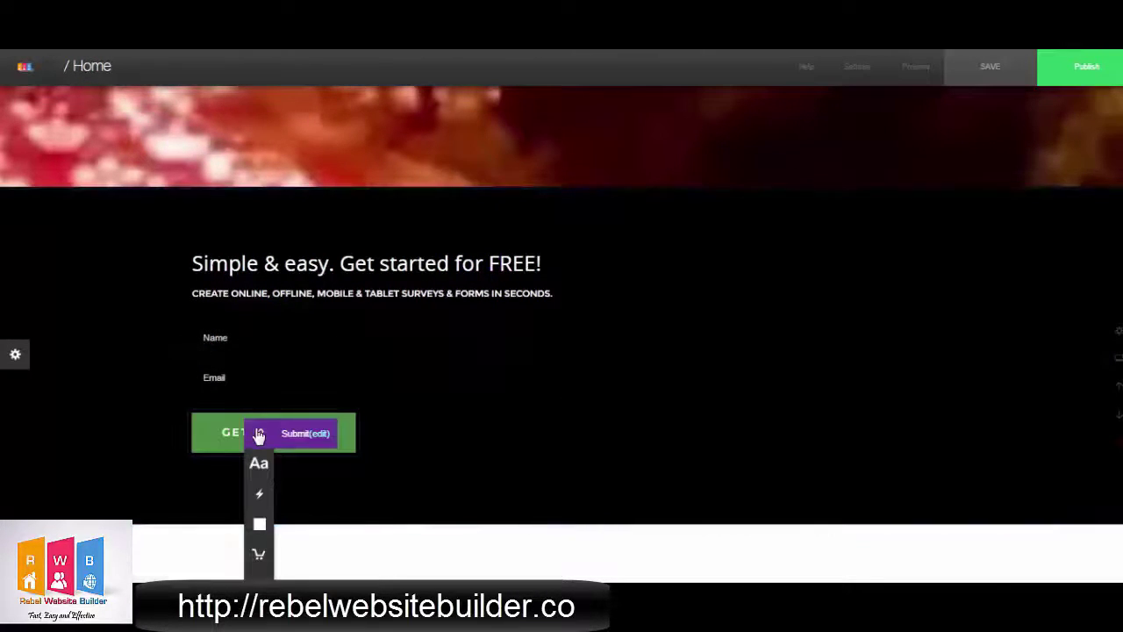
pyautogui.click(323, 435)
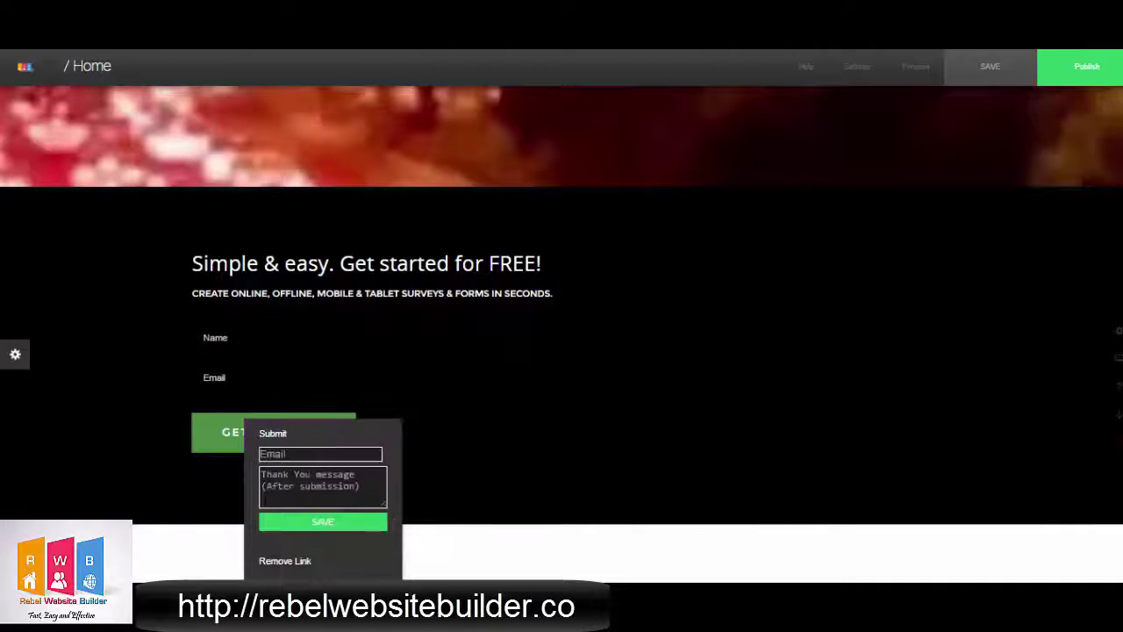
pyautogui.click(332, 526)
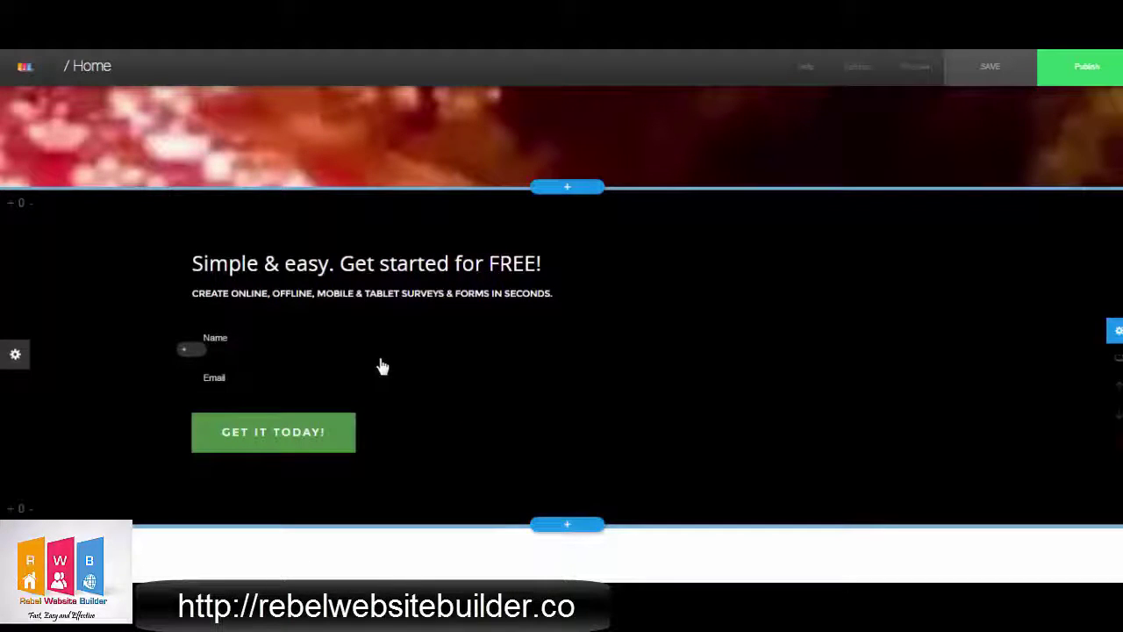
# Remove the Name and Email fields from the sign-up form
pyautogui.click(427, 352)
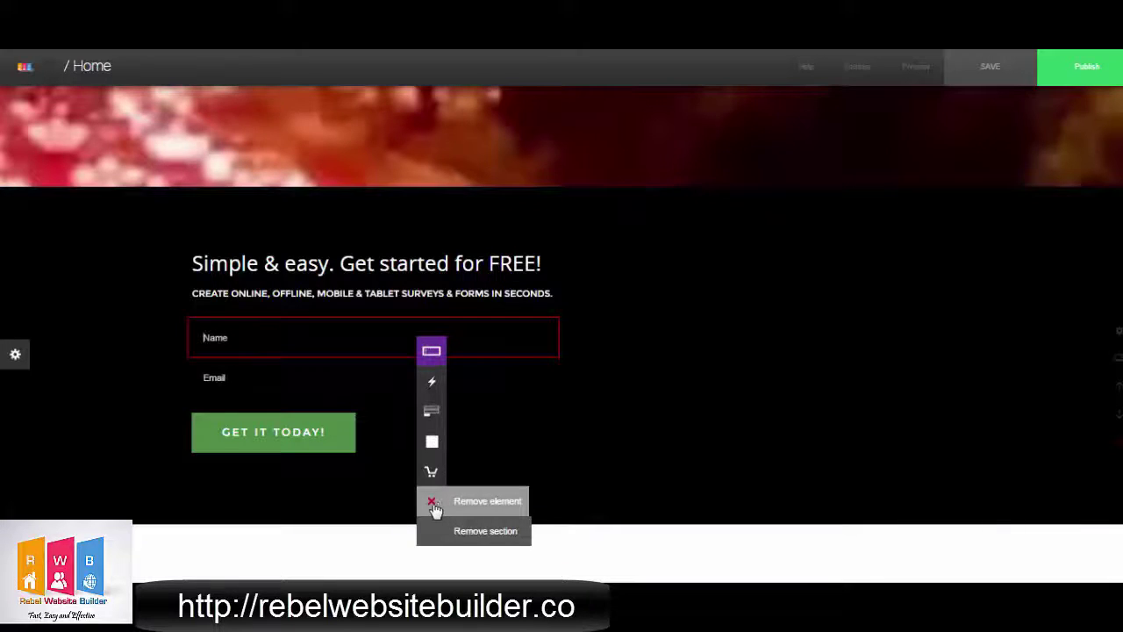
pyautogui.click(480, 501)
pyautogui.scroll(-1, 420, 344)
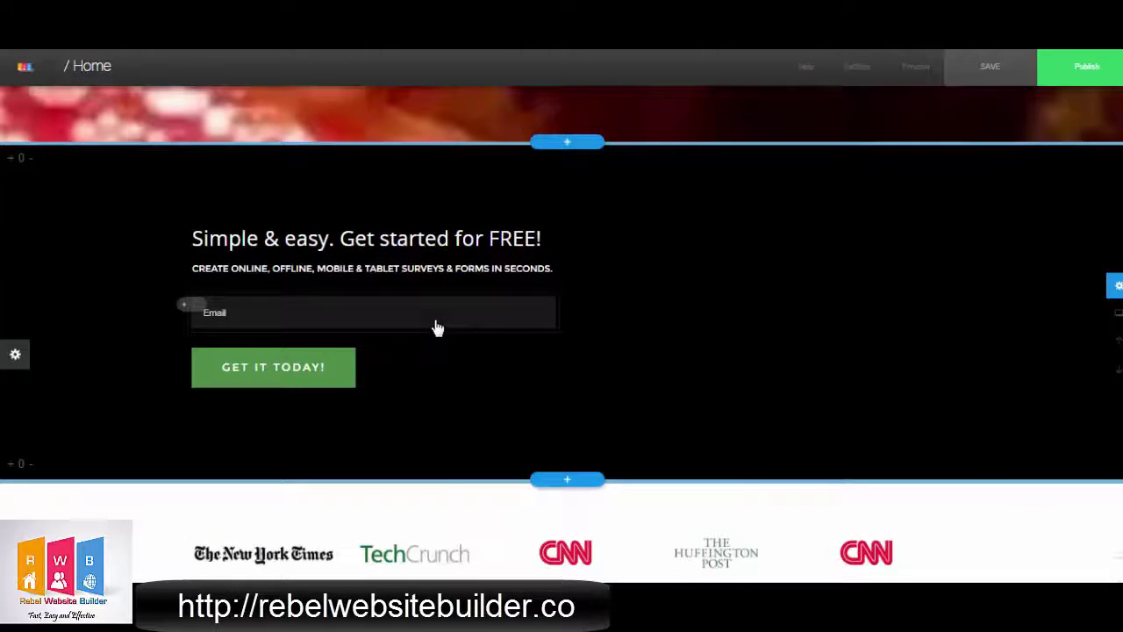
pyautogui.click(438, 332)
pyautogui.moveTo(441, 476)
pyautogui.click(508, 481)
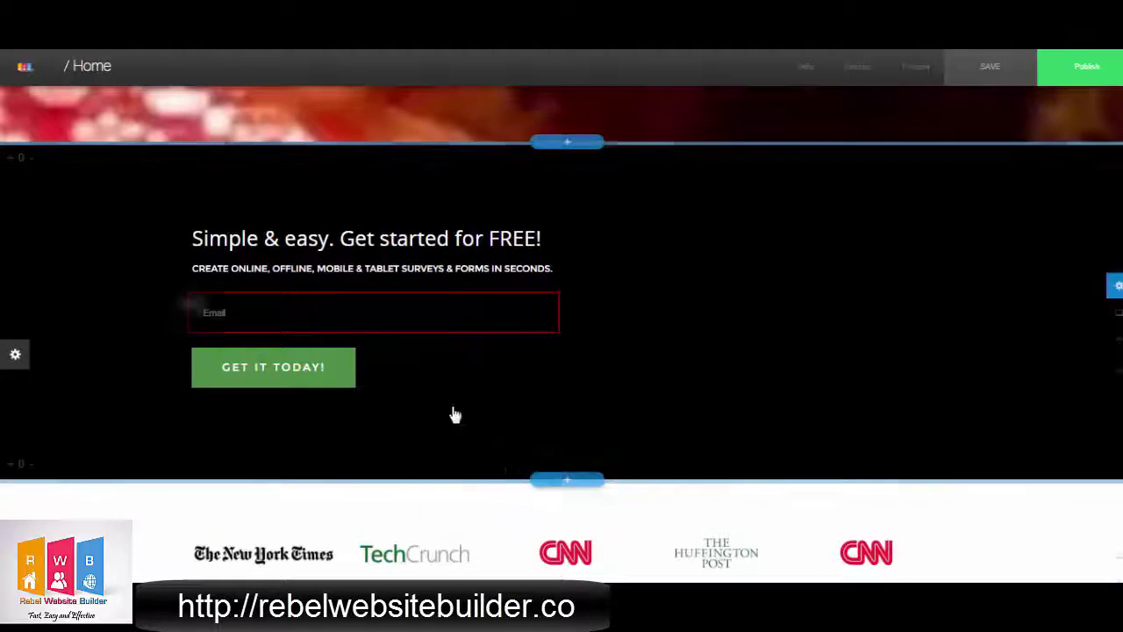
pyautogui.click(342, 349)
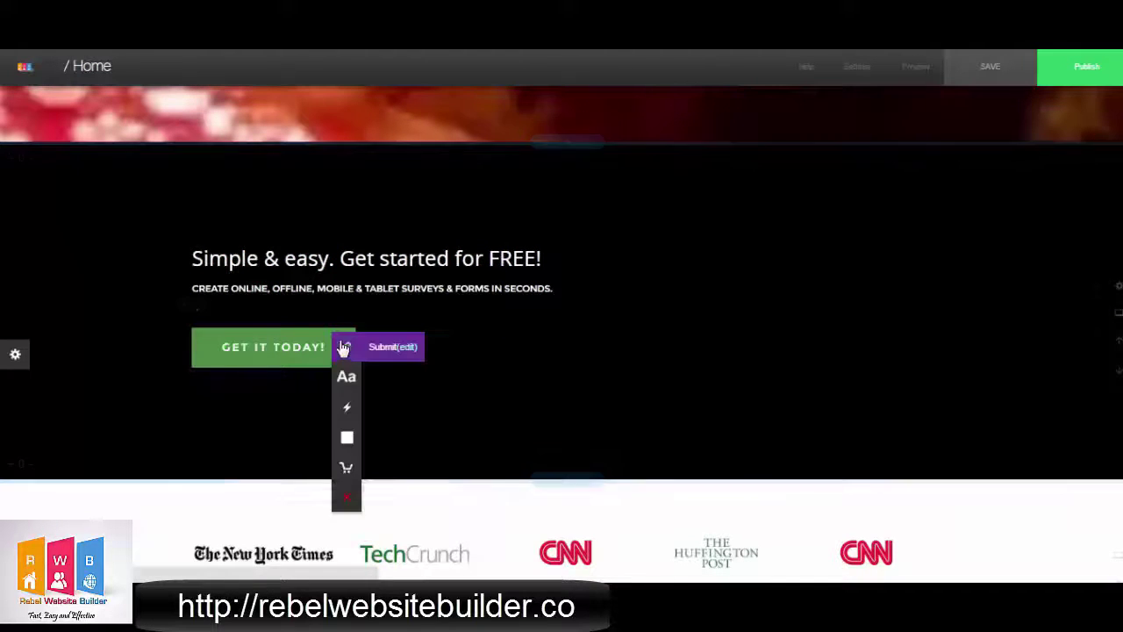
# Delete the GET IT TODAY! button and replace the heading with the pasted headline, adding 'Enter Your Details to'
pyautogui.moveTo(346, 497)
pyautogui.click(413, 499)
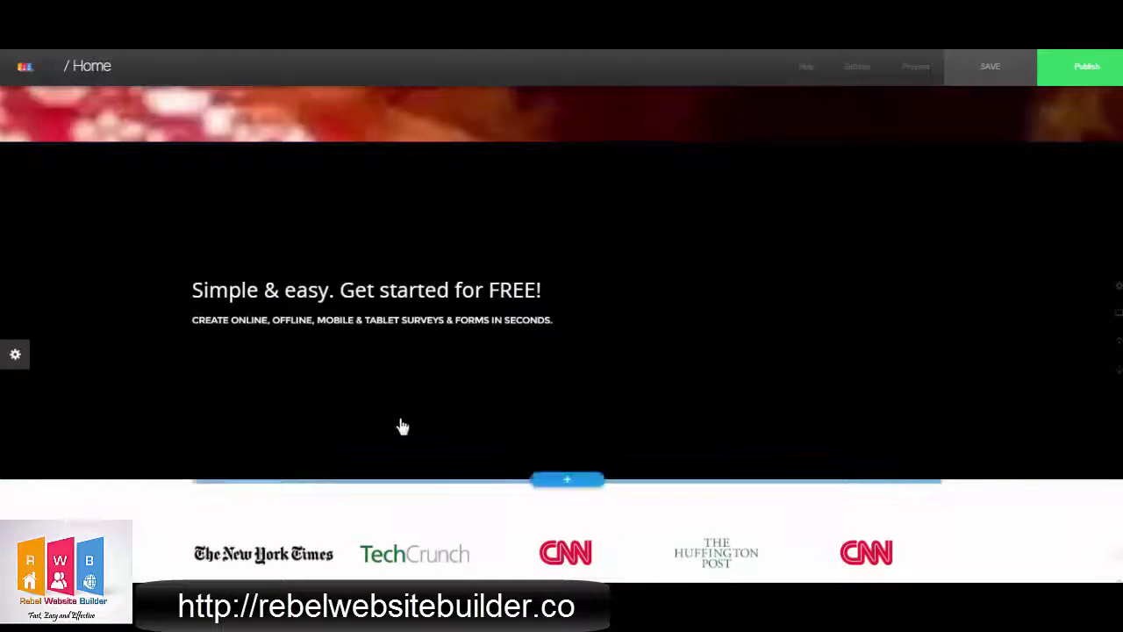
pyautogui.click(384, 302)
pyautogui.click(431, 301)
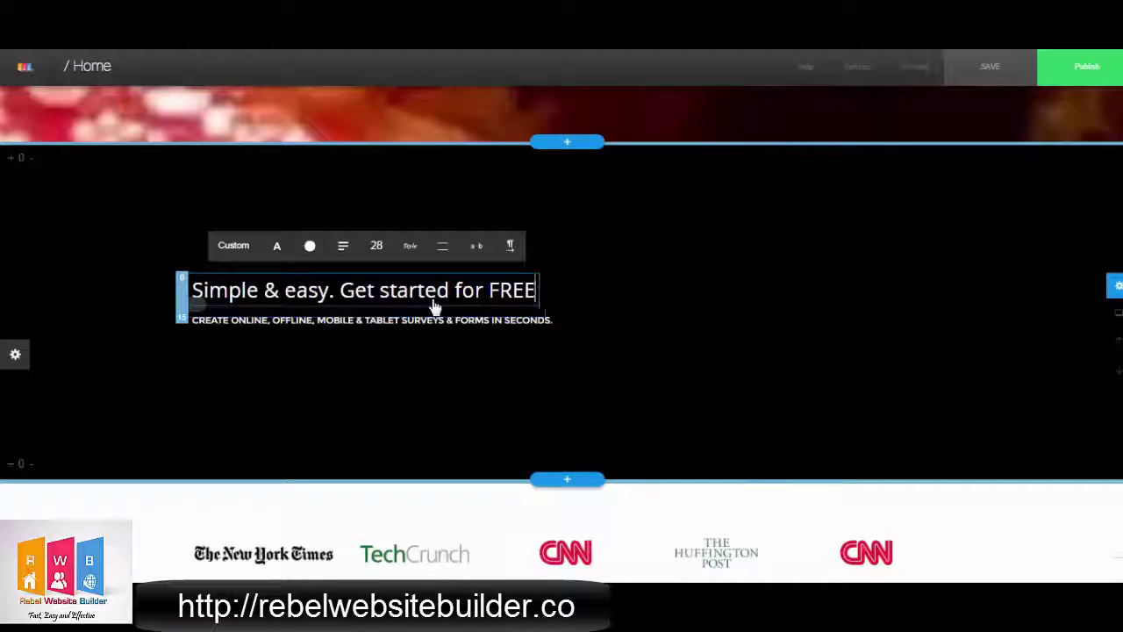
pyautogui.hotkey('ctrl', 'a')
pyautogui.write('Get your Start Driving Website Traffic today For FREE')
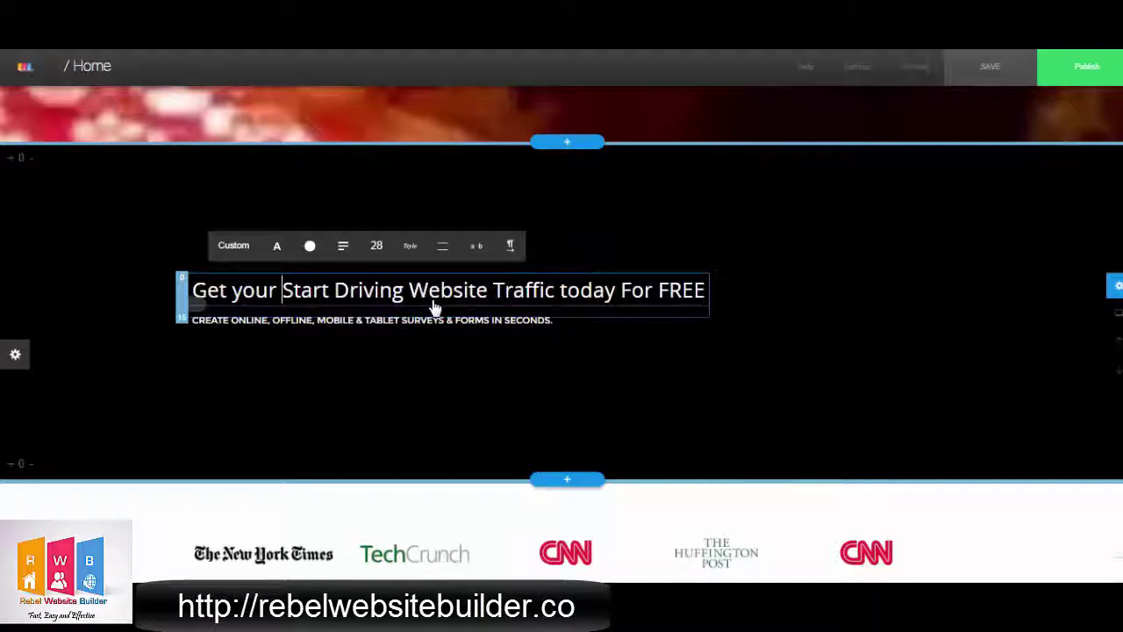
pyautogui.press('BackSpace')
pyautogui.press('BackSpace')
pyautogui.press('BackSpace')
pyautogui.press('BackSpace')
pyautogui.press('BackSpace')
pyautogui.press('BackSpace')
pyautogui.press('BackSpace')
pyautogui.press('BackSpace')
pyautogui.press('BackSpace')
pyautogui.write('Enter ')
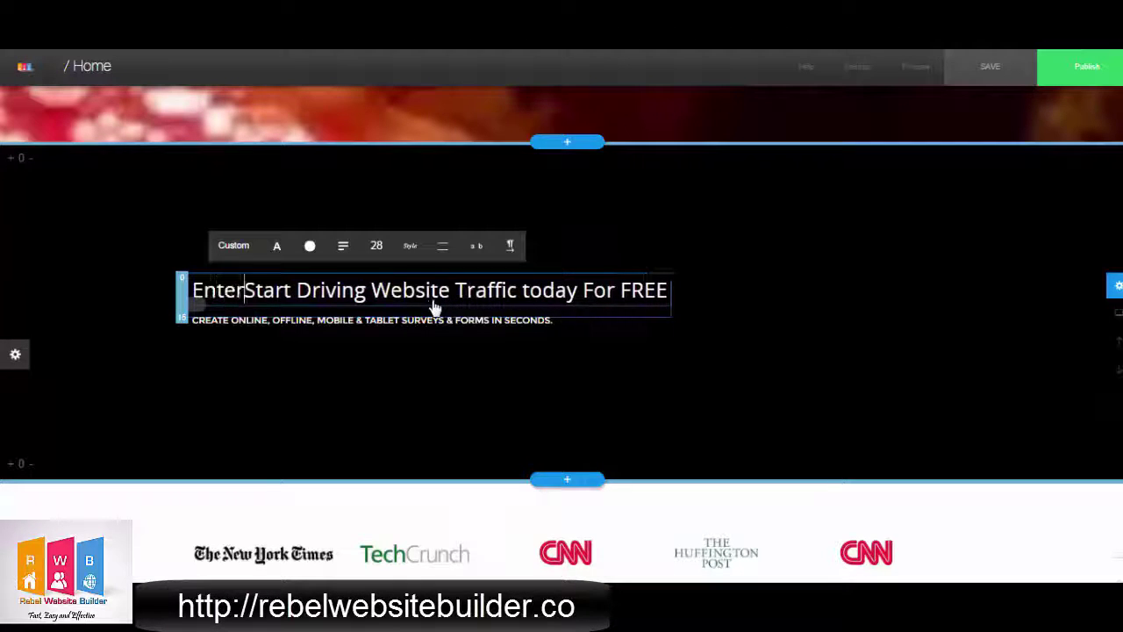
pyautogui.write('Your Detail')
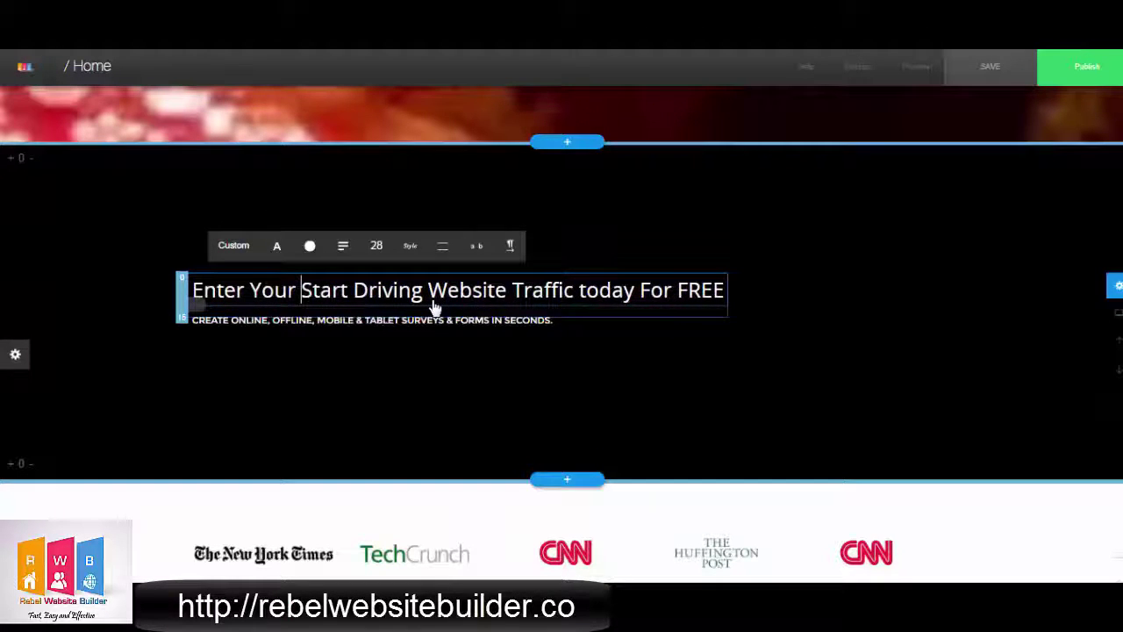
pyautogui.write('s to')
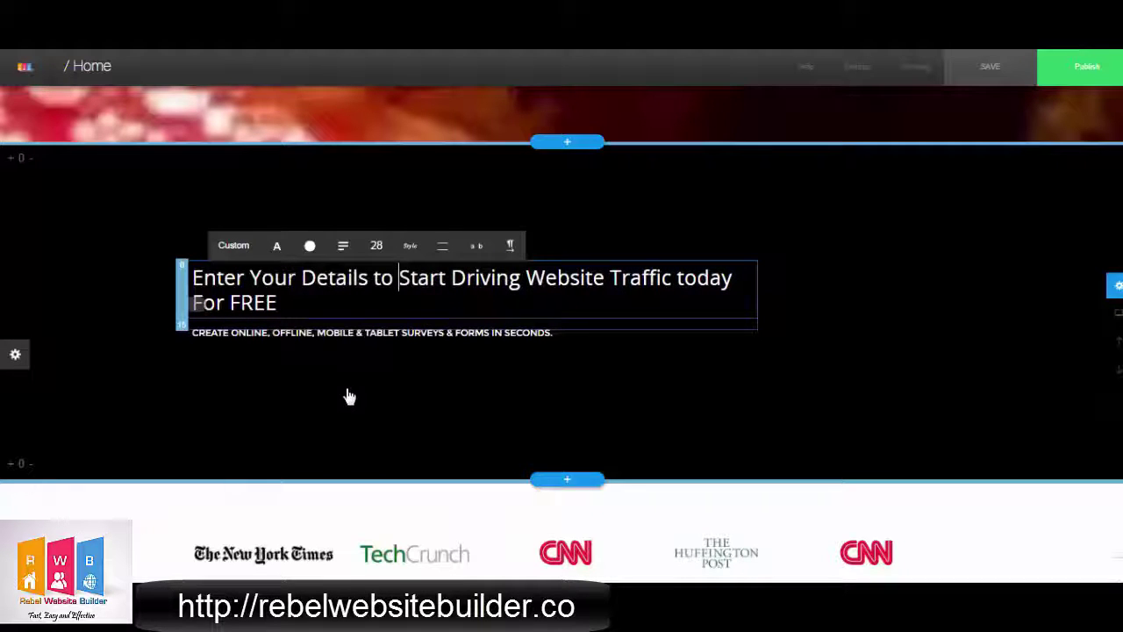
pyautogui.click(329, 340)
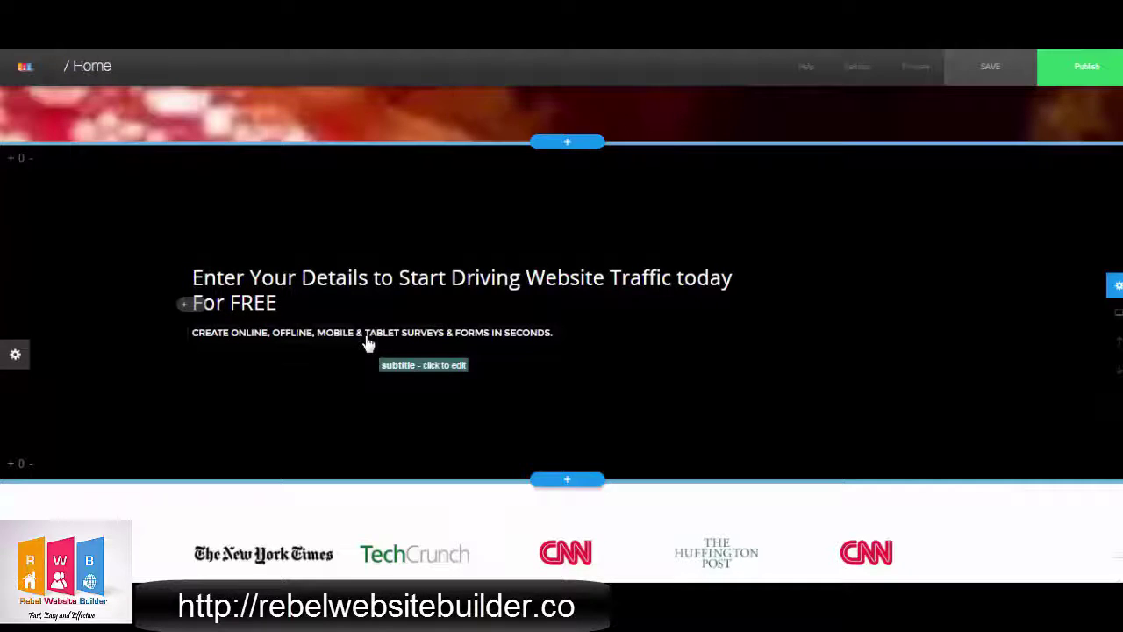
# Replace the subtitle text with the pasted traffic-training copy
pyautogui.click(368, 344)
pyautogui.click(414, 346)
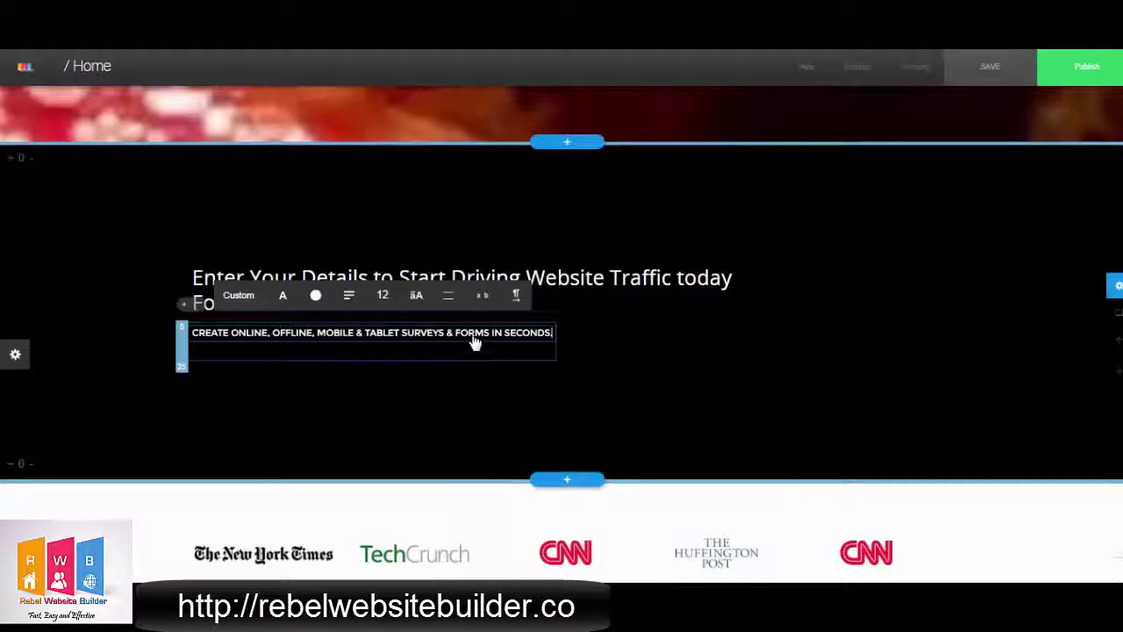
pyautogui.hotkey('ctrl', 'a')
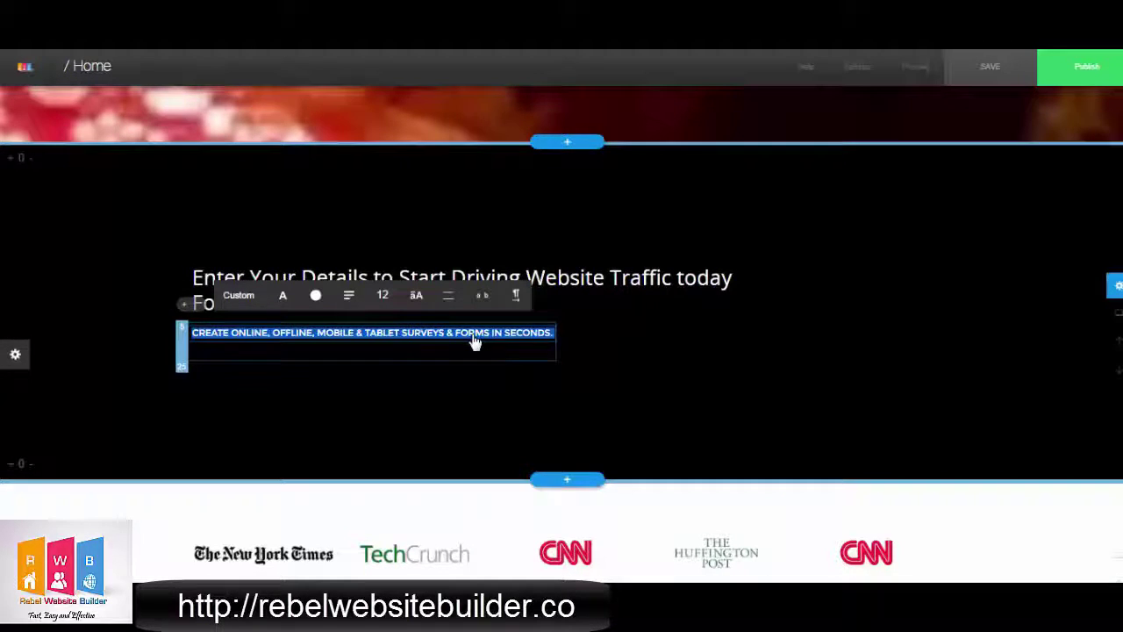
pyautogui.write('EASY, STEP-BY-STEP TRAINING THAT ANYONE CAN FOLLOW AND DUPLICATE TRIED AND TRUE METHODS FOR TRAFFIC')
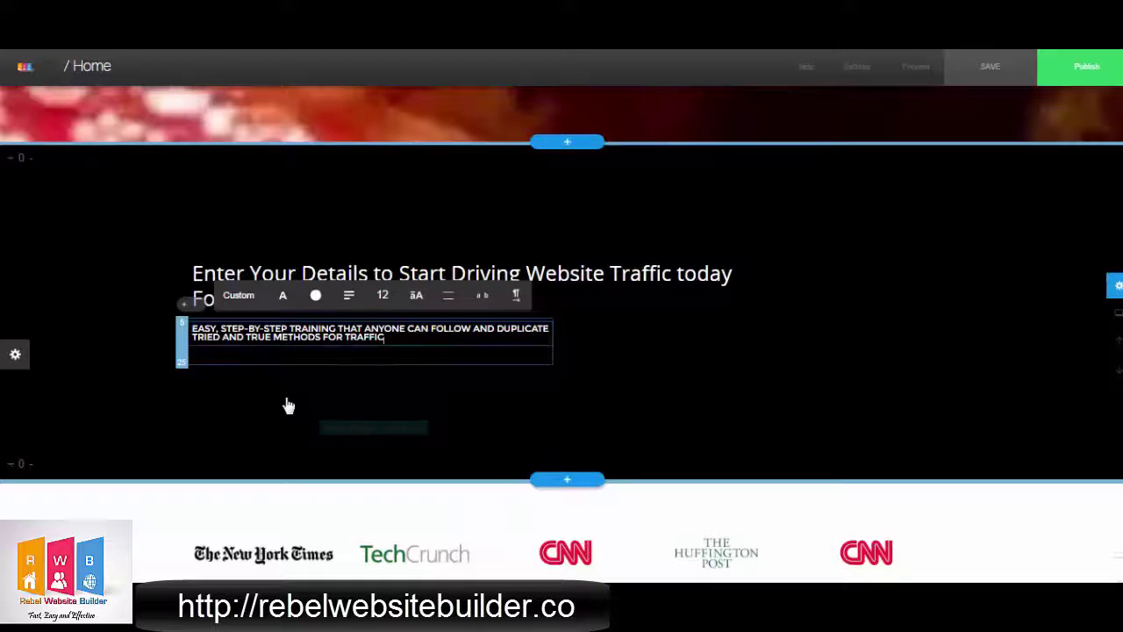
pyautogui.click(314, 416)
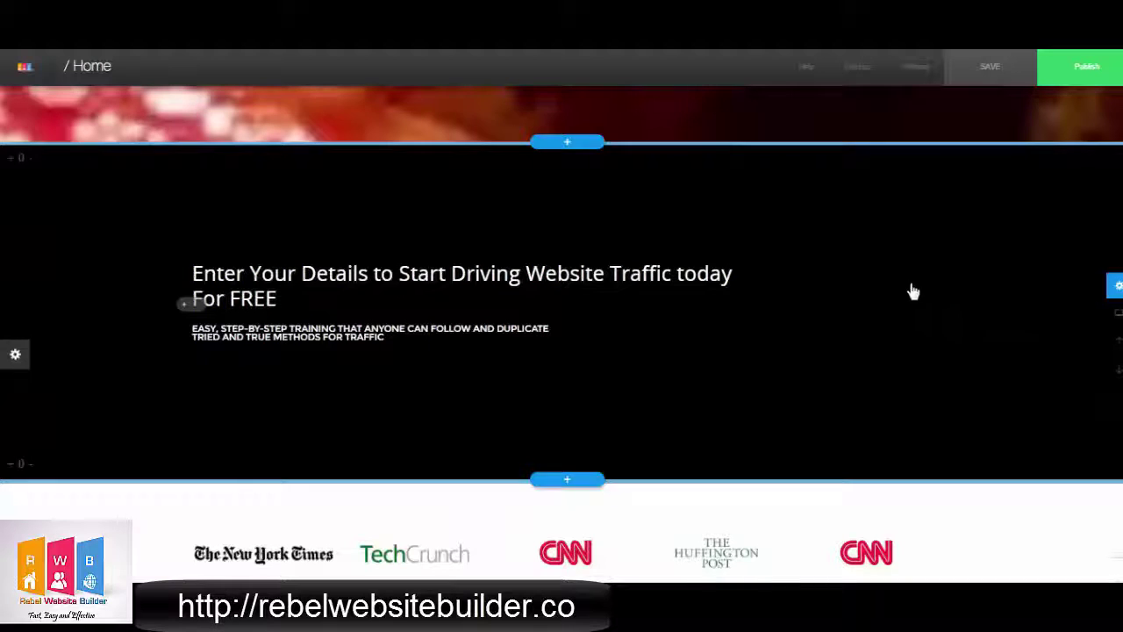
# Add a Raw HTML code element and copy the ConvertKit subscribe form embed code
pyautogui.click(624, 235)
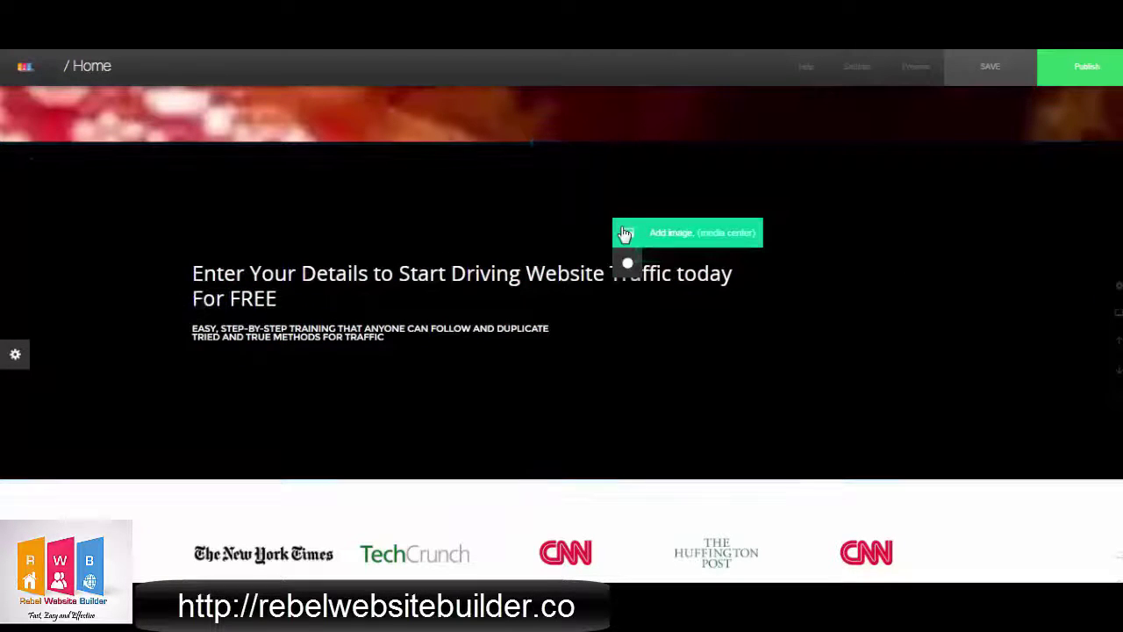
pyautogui.click(187, 305)
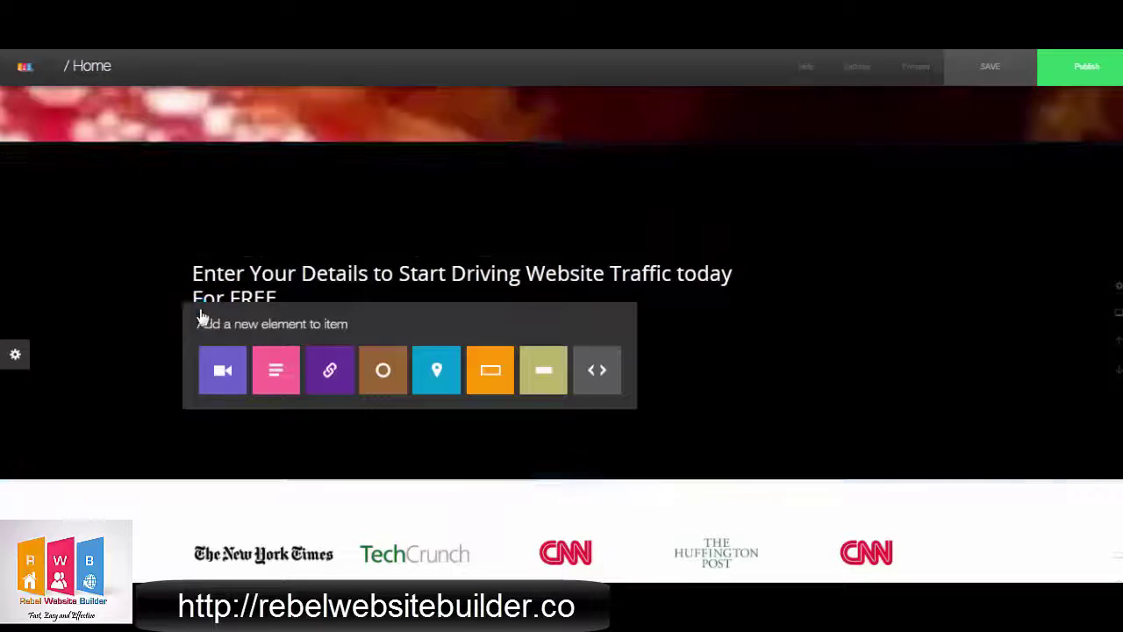
pyautogui.click(595, 373)
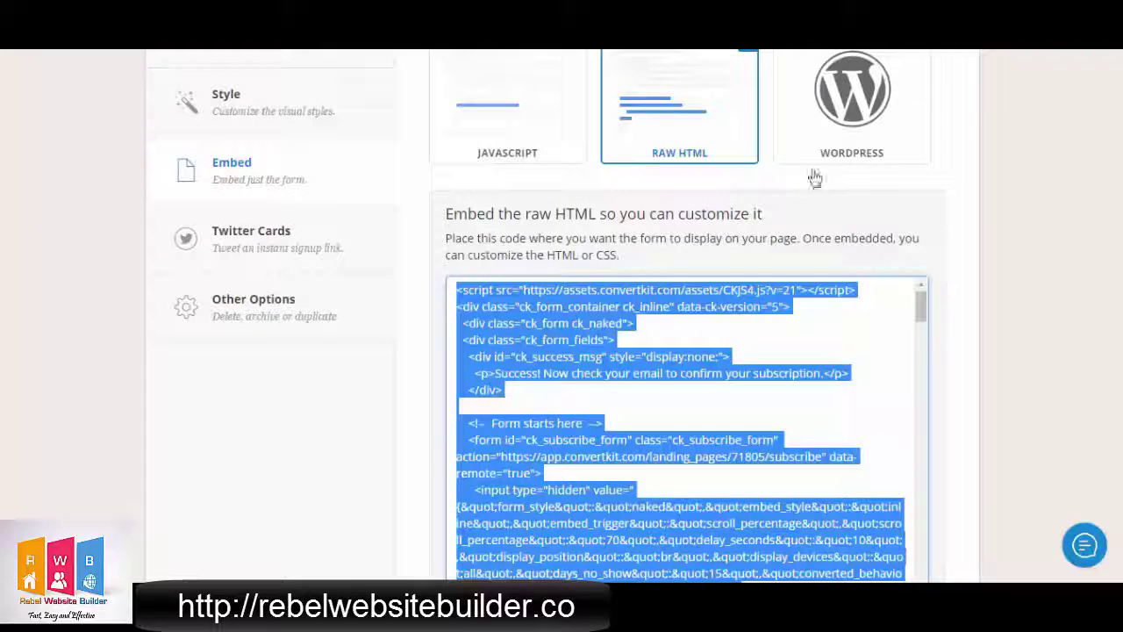
pyautogui.rightClick(612, 359)
pyautogui.click(635, 375)
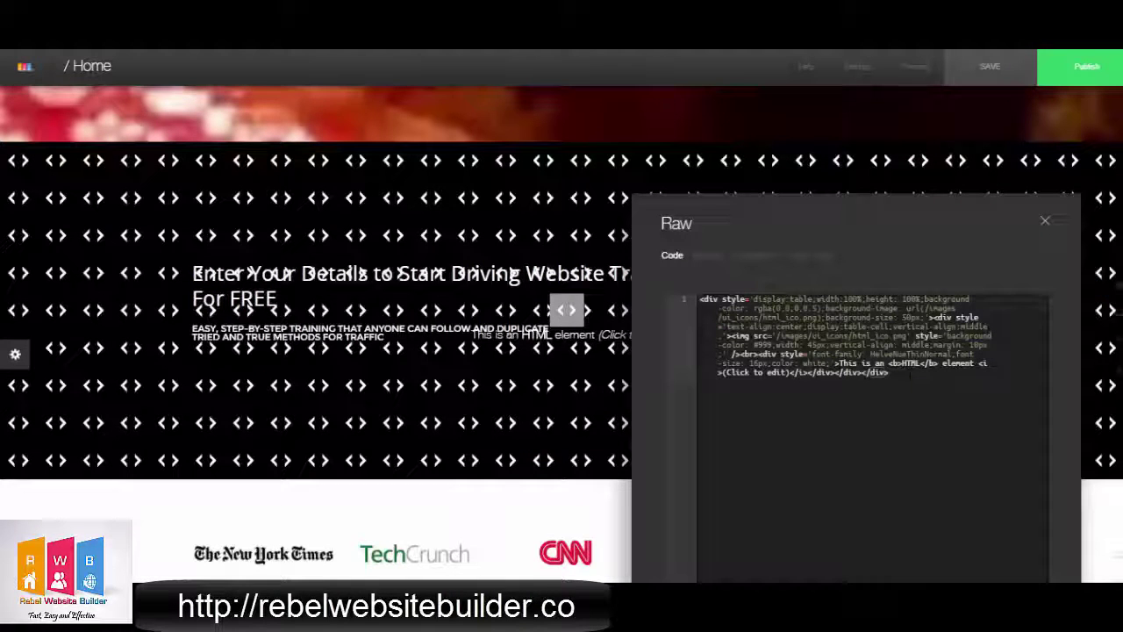
# Paste the ConvertKit subscribe form code over the placeholder markup, save, and close the editor
pyautogui.hotkey('ctrl', 'a')
pyautogui.hotkey('ctrl', 'v')
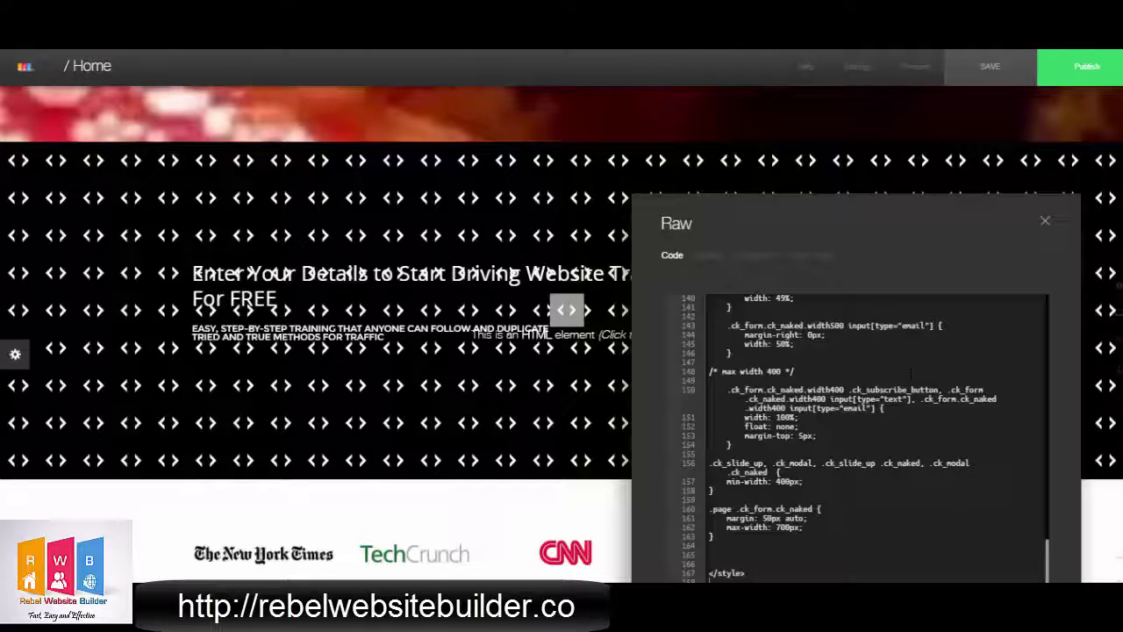
pyautogui.moveTo(852, 209); pyautogui.dragTo(788, 108)
pyautogui.click(627, 523)
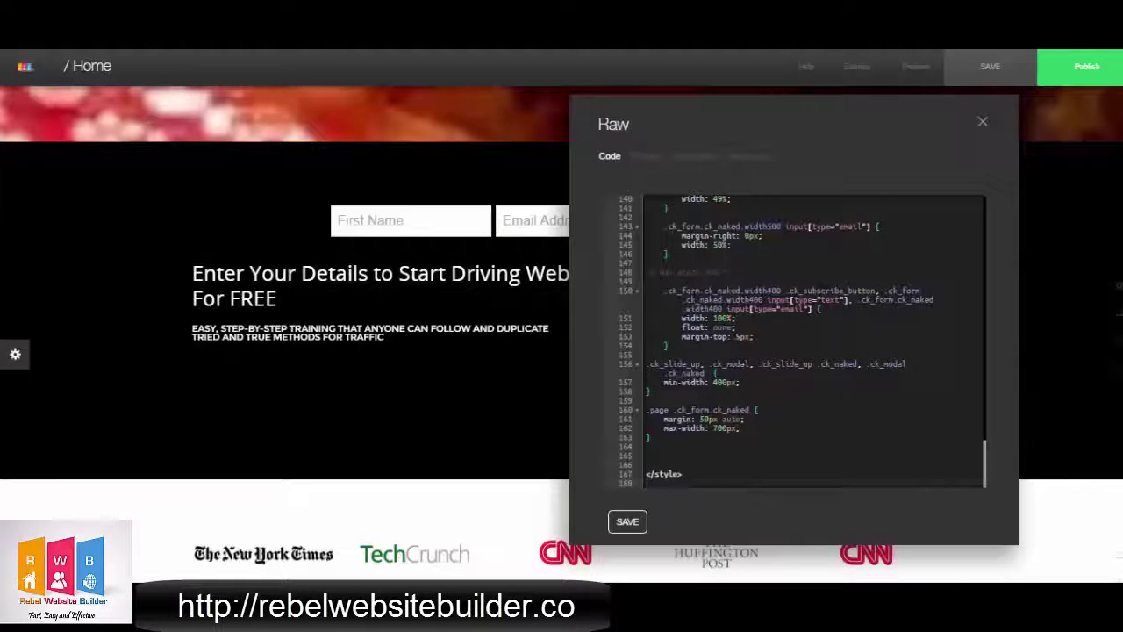
pyautogui.click(983, 123)
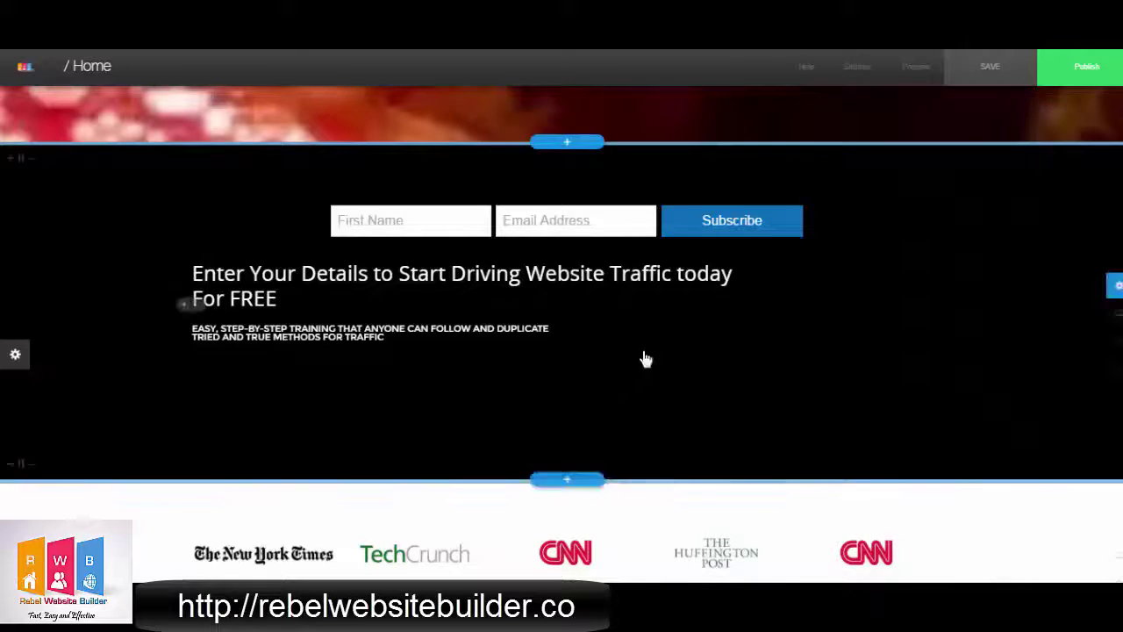
pyautogui.scroll(-2, 641, 358)
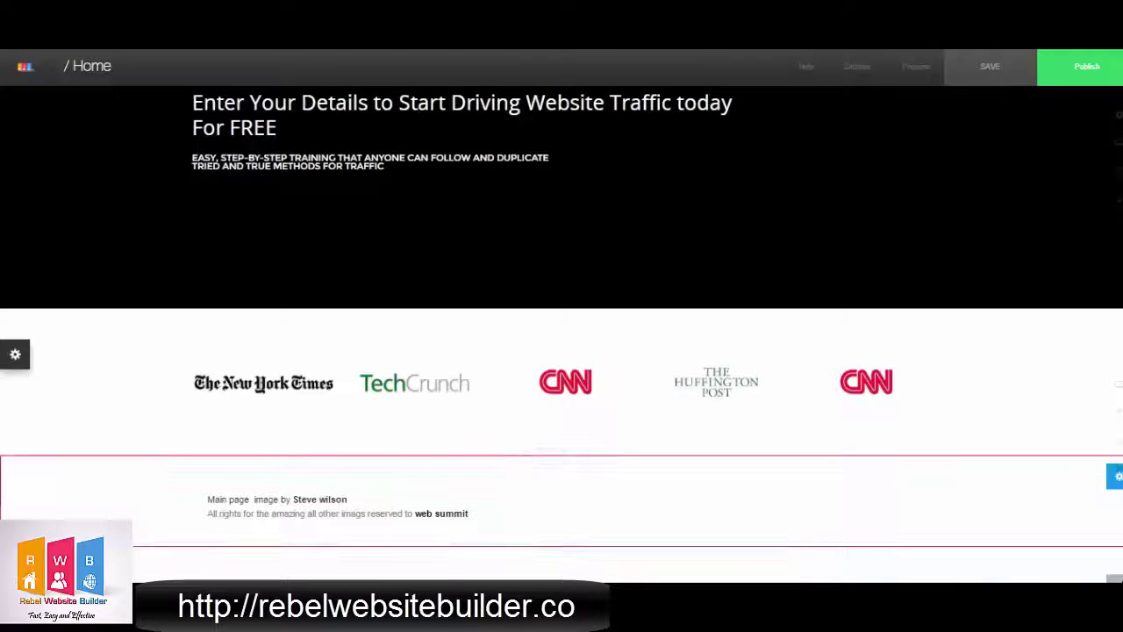
# Delete the image-credits footer section and the press logos section
pyautogui.click(1114, 492)
pyautogui.click(642, 422)
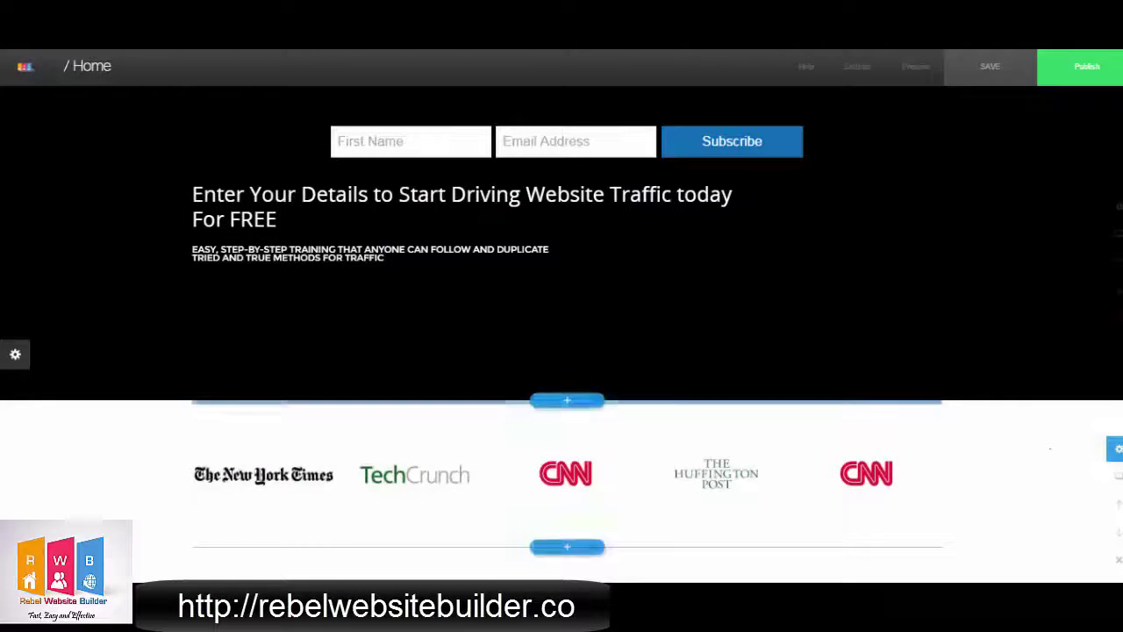
pyautogui.click(1117, 559)
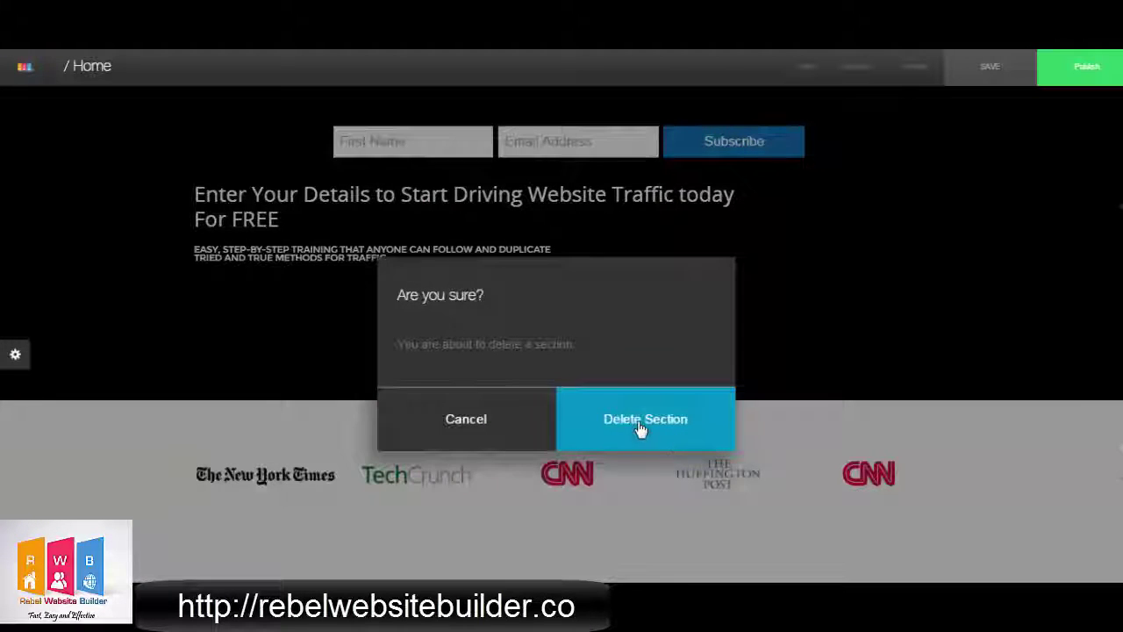
pyautogui.click(640, 426)
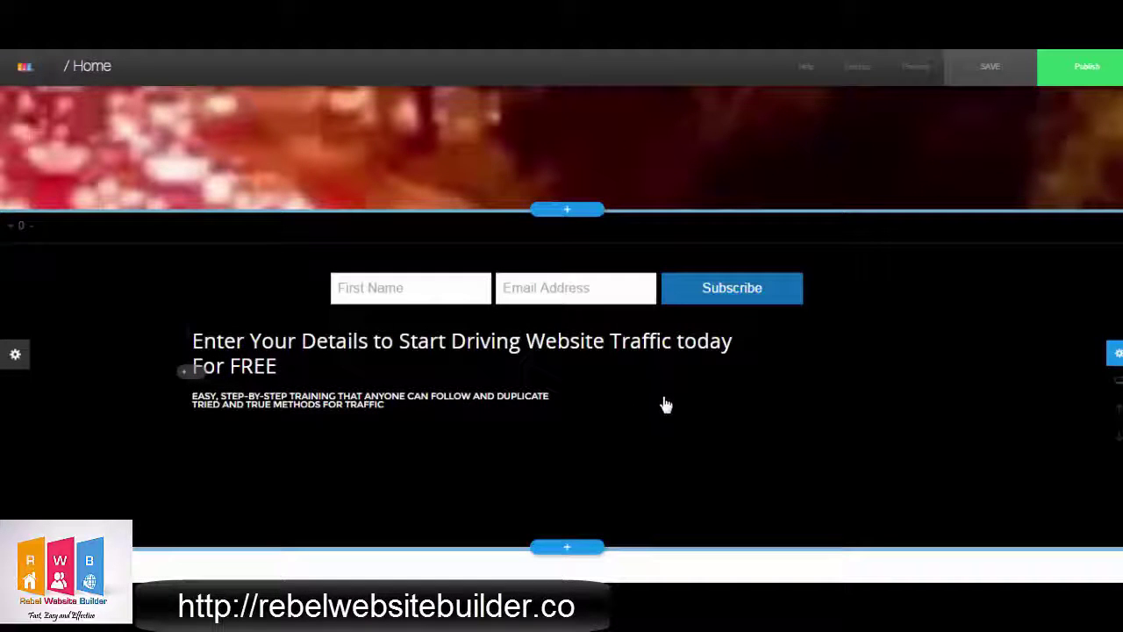
pyautogui.scroll(-1, 614, 447)
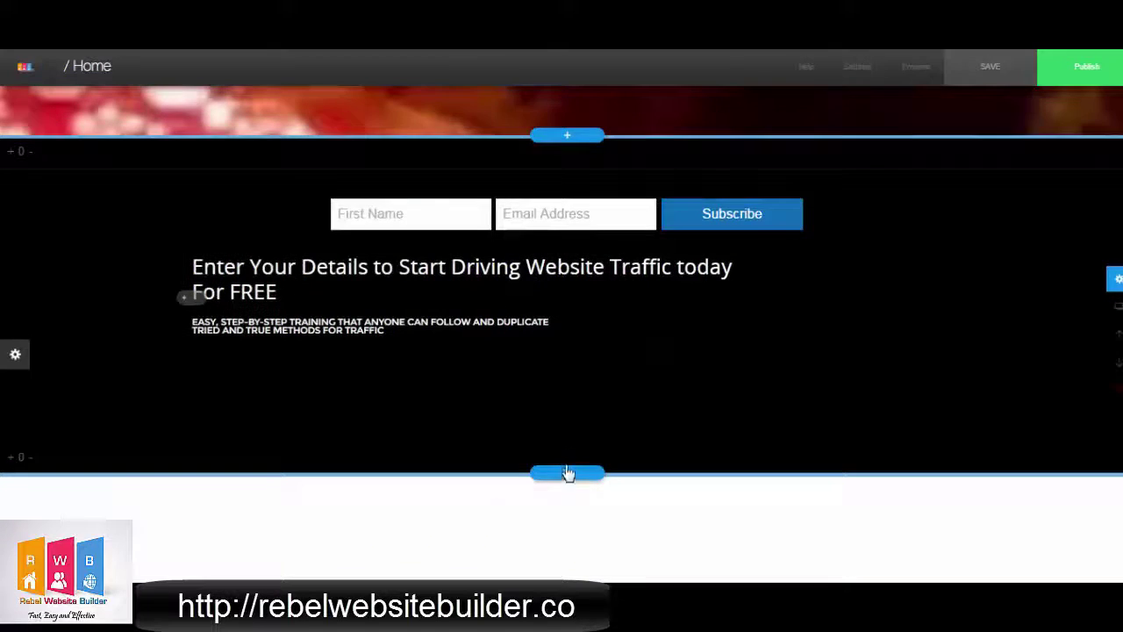
pyautogui.click(567, 474)
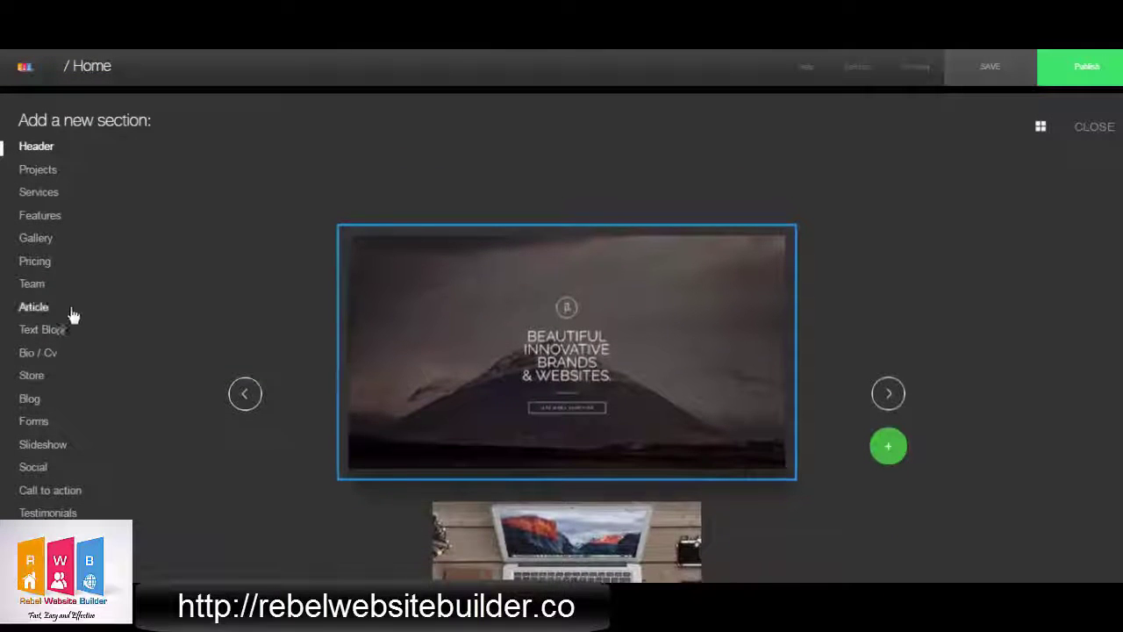
# Insert the four-item Features layout from the Features category
pyautogui.click(36, 217)
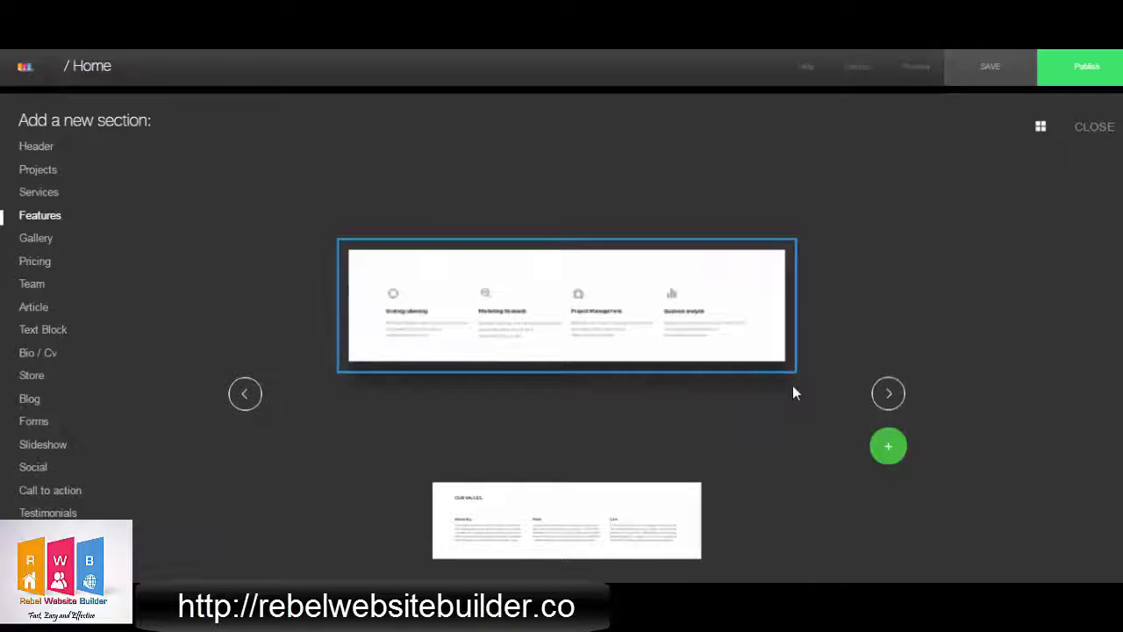
pyautogui.click(699, 344)
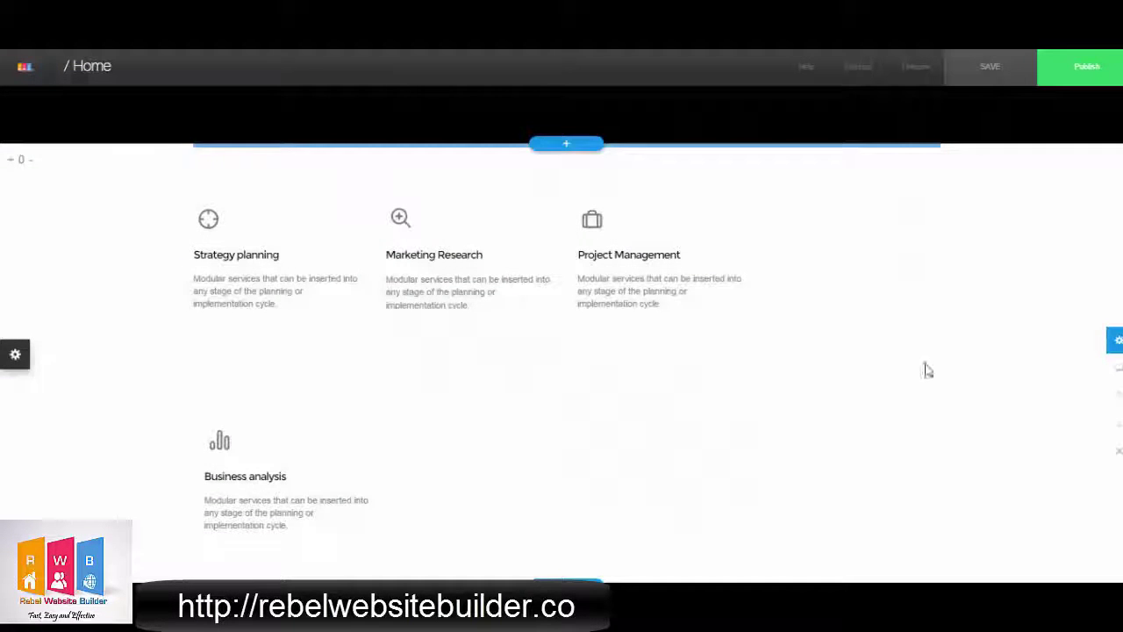
# Set the Features section to 3 items per row with 11 space between items
pyautogui.click(1116, 341)
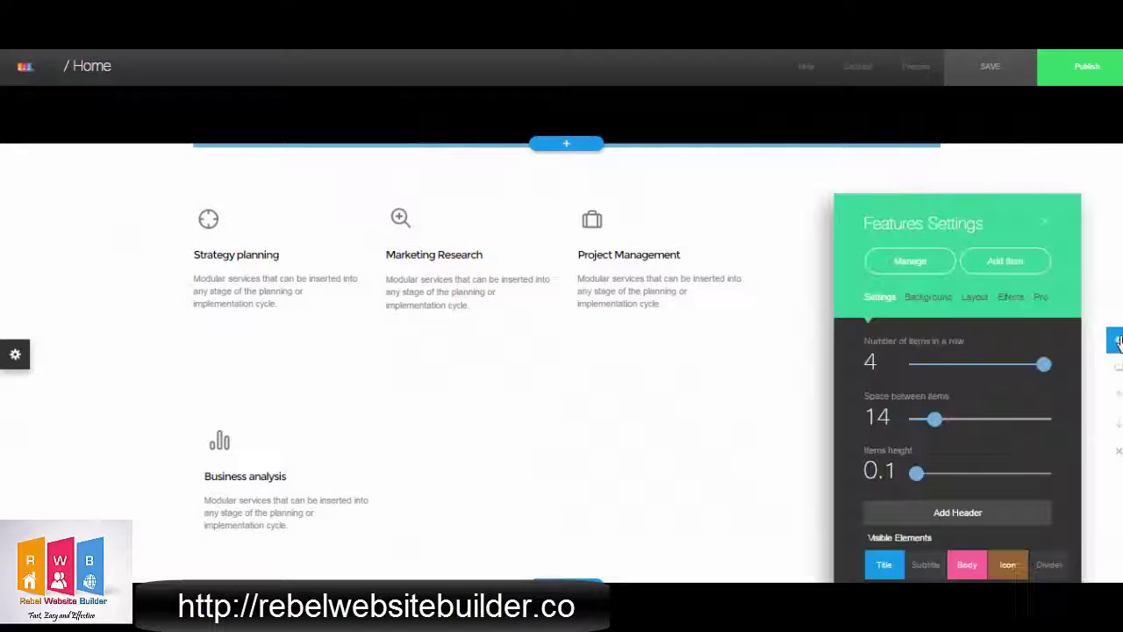
pyautogui.moveTo(1045, 366); pyautogui.dragTo(1040, 370)
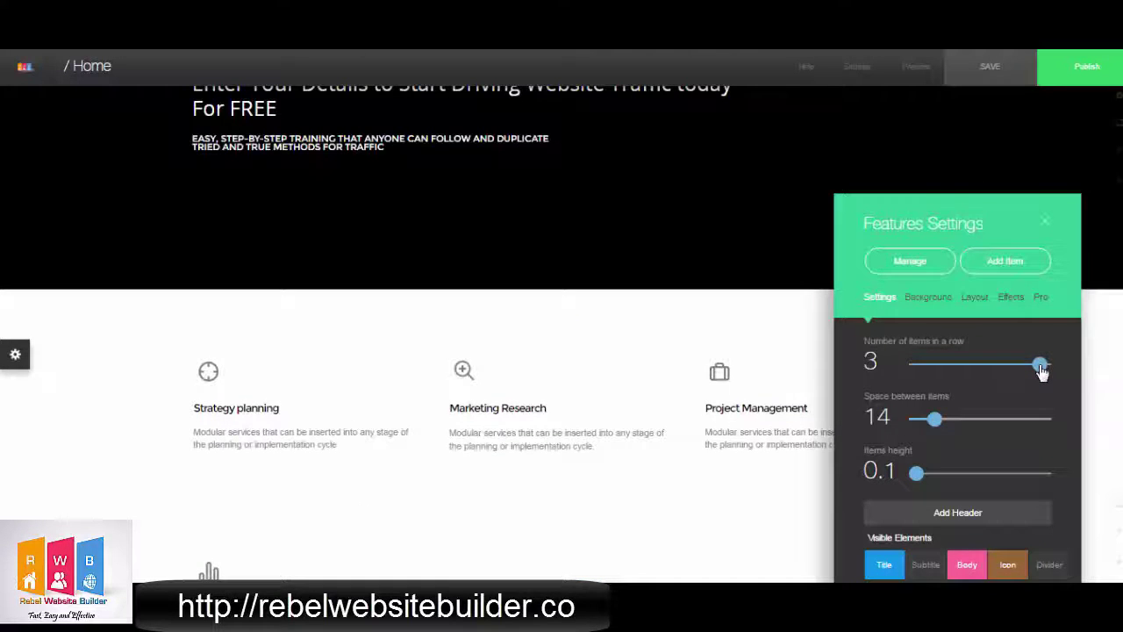
pyautogui.moveTo(932, 228); pyautogui.dragTo(941, 155)
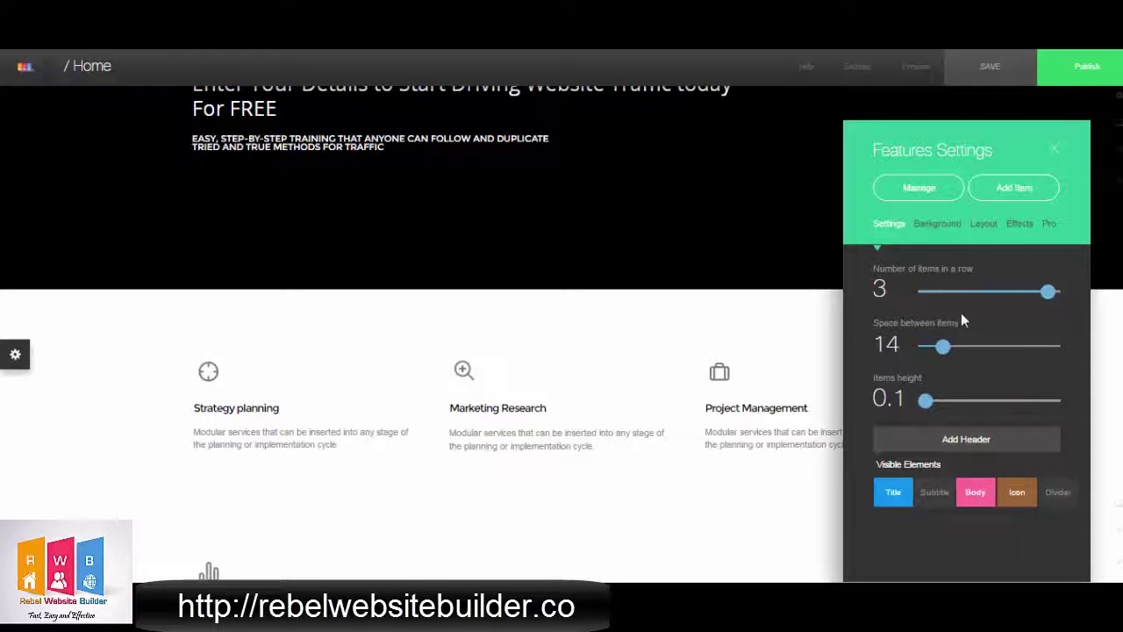
pyautogui.moveTo(945, 348); pyautogui.dragTo(941, 351)
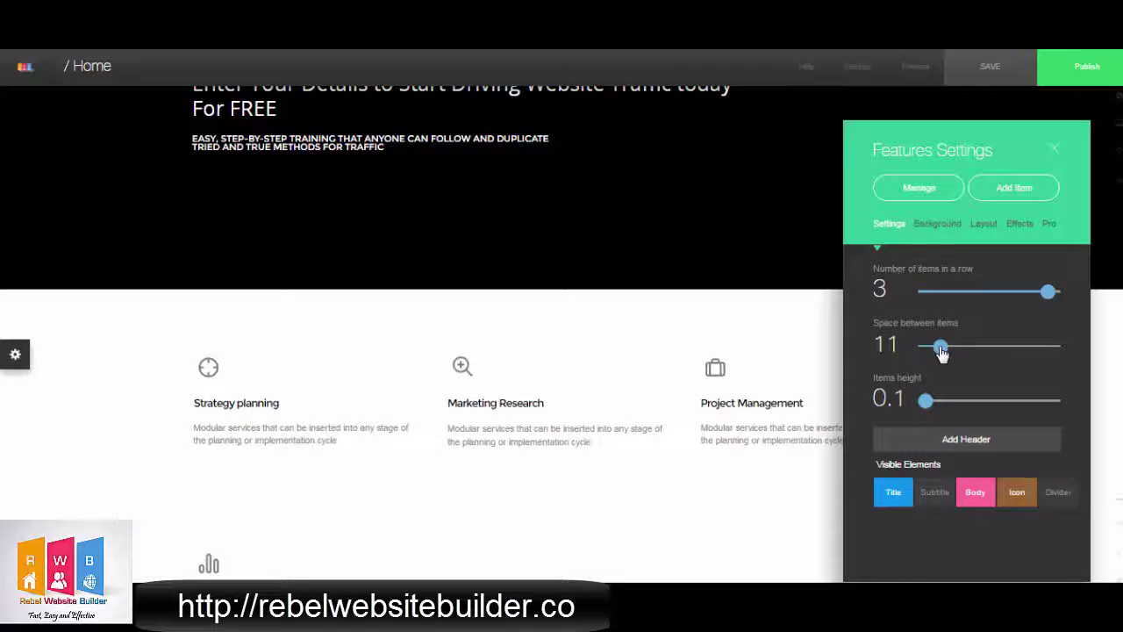
pyautogui.click(1056, 157)
pyautogui.scroll(-3, 328, 499)
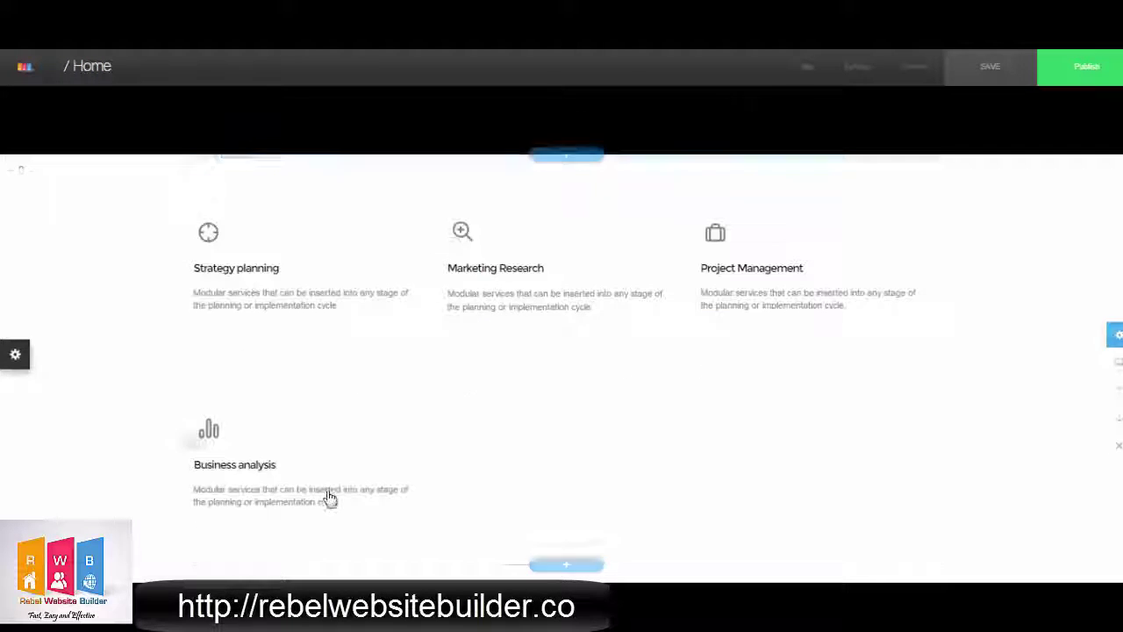
pyautogui.click(262, 485)
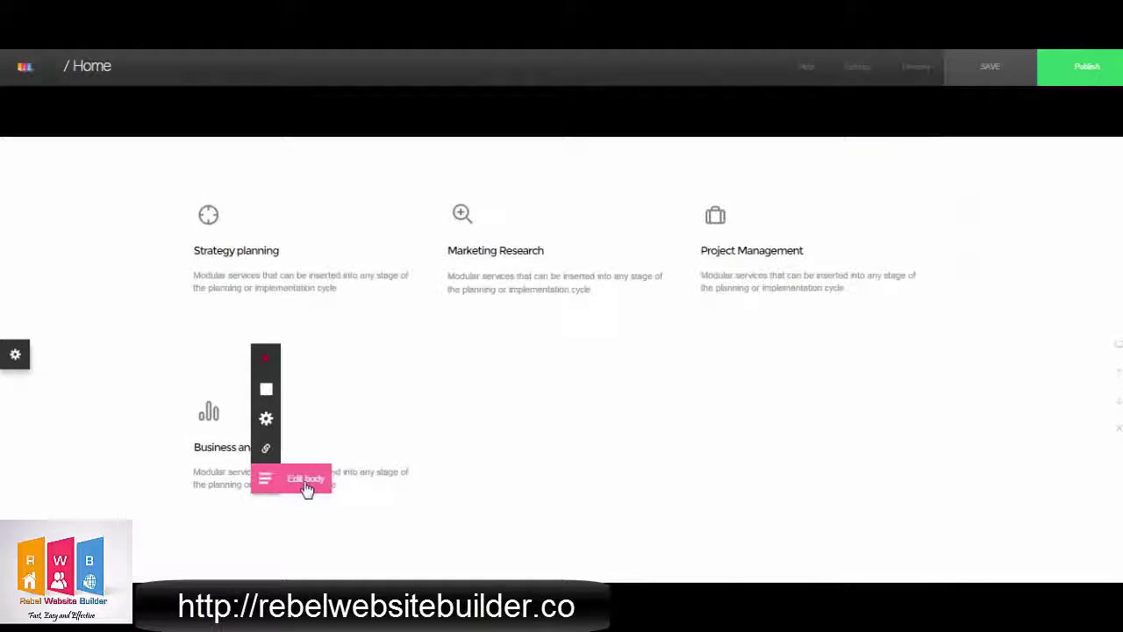
# Remove the Business analysis item and one more item from the Features section
pyautogui.moveTo(266, 367)
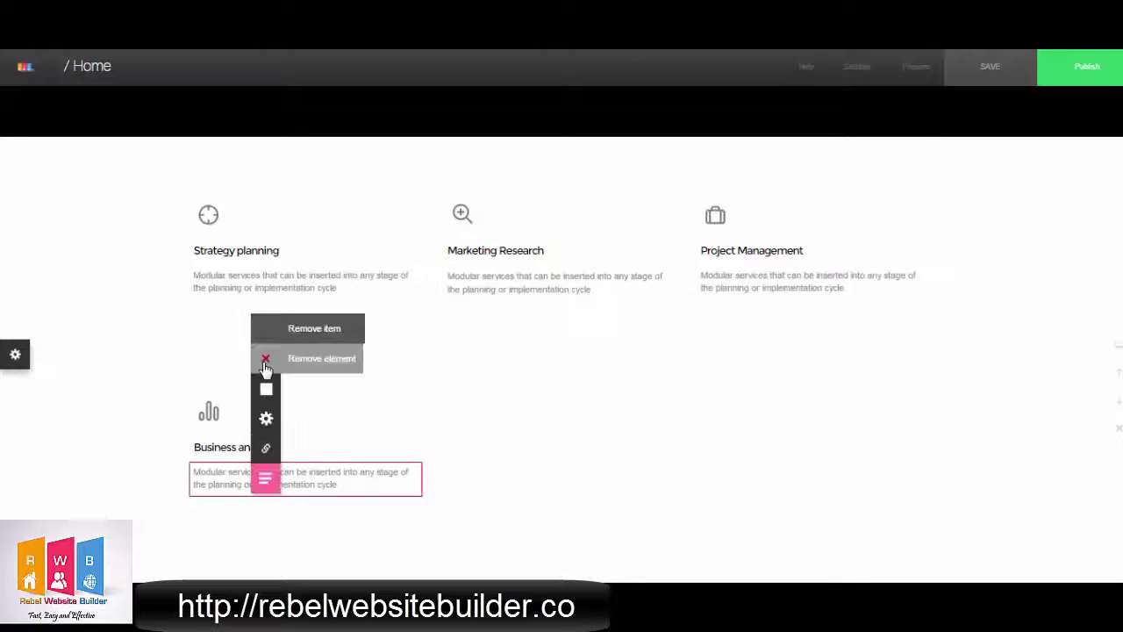
pyautogui.click(306, 334)
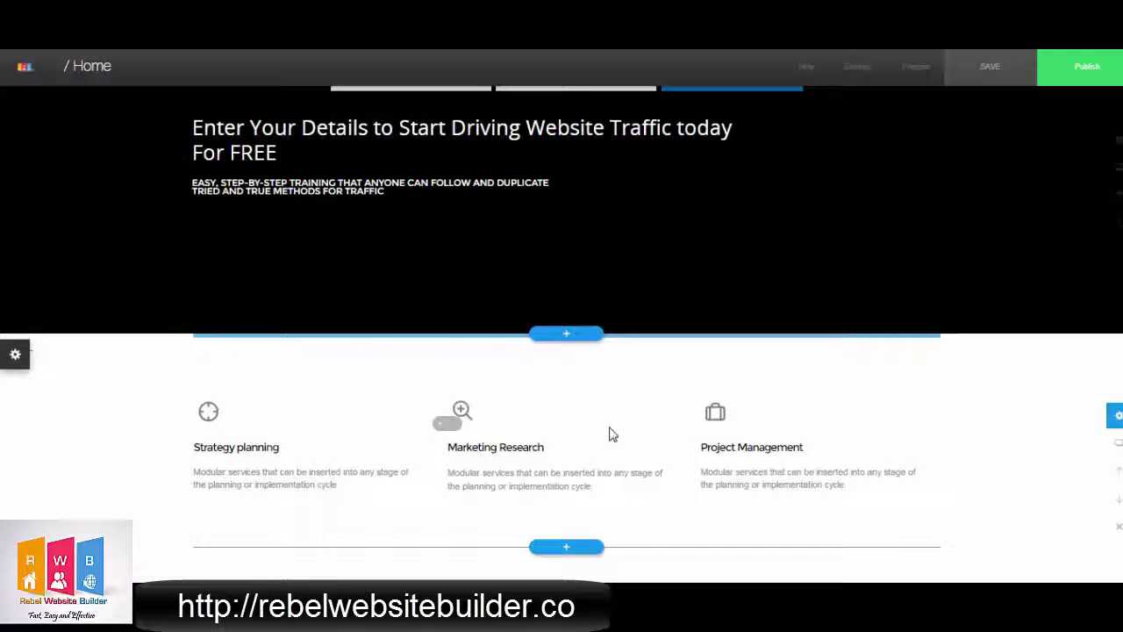
pyautogui.scroll(5, 609, 435)
pyautogui.scroll(-5, 593, 430)
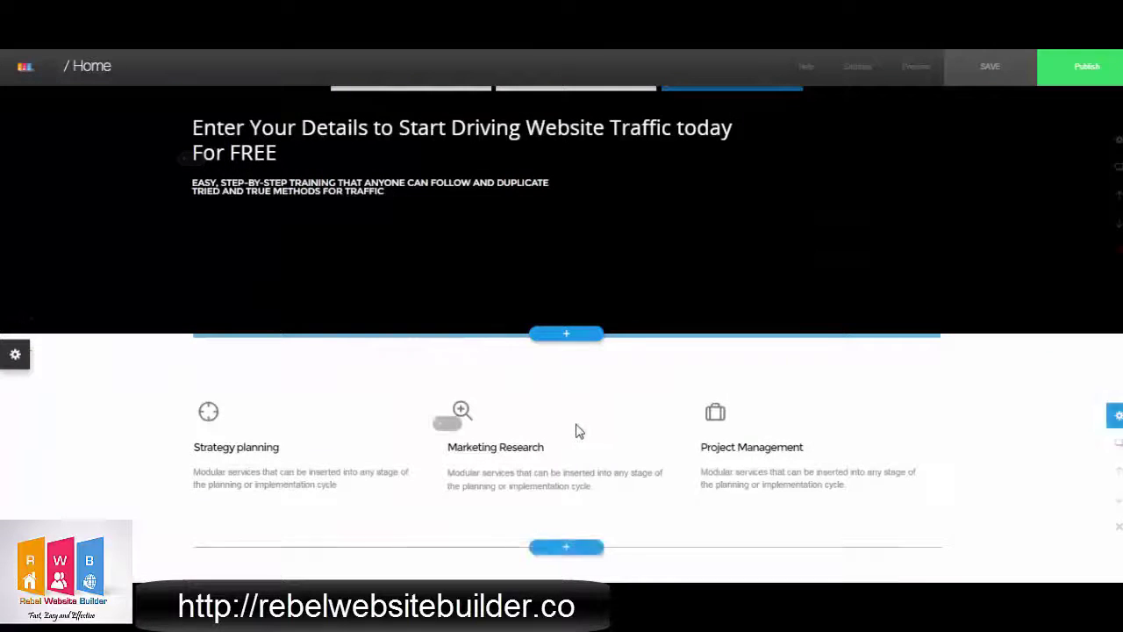
pyautogui.click(203, 429)
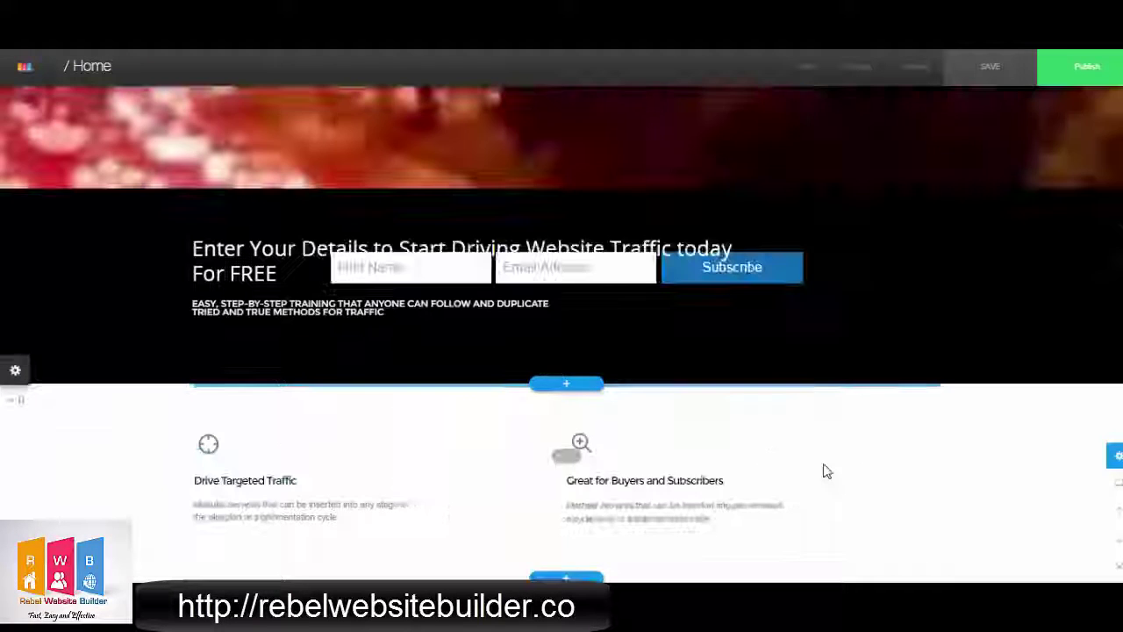
# Delete the Features section and bring up the Publish domain choices
pyautogui.click(1116, 566)
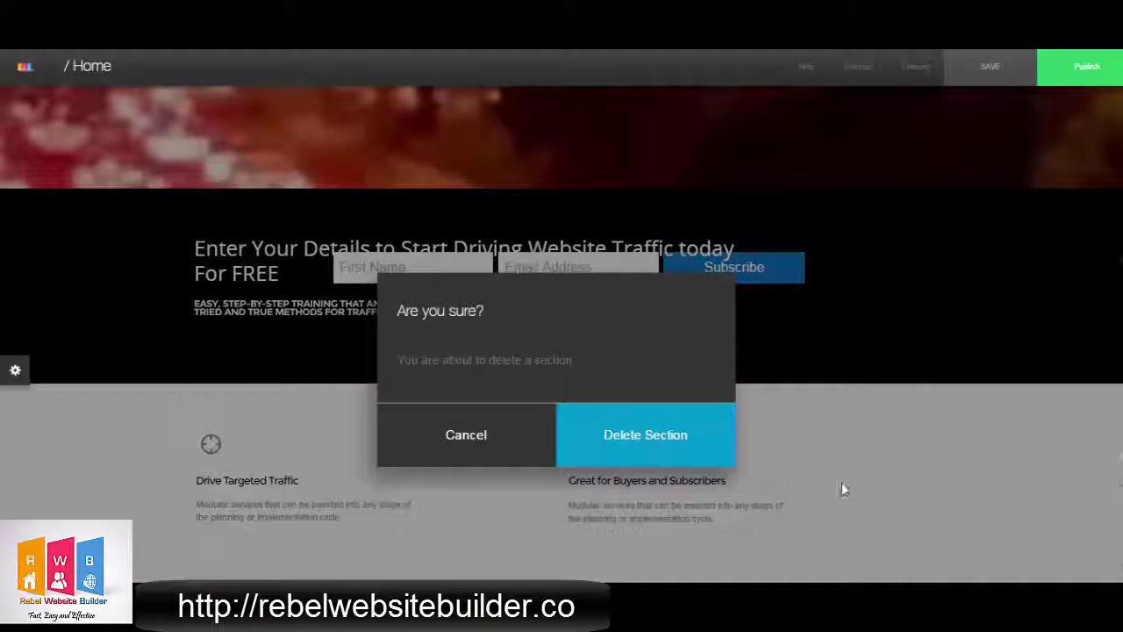
pyautogui.click(687, 446)
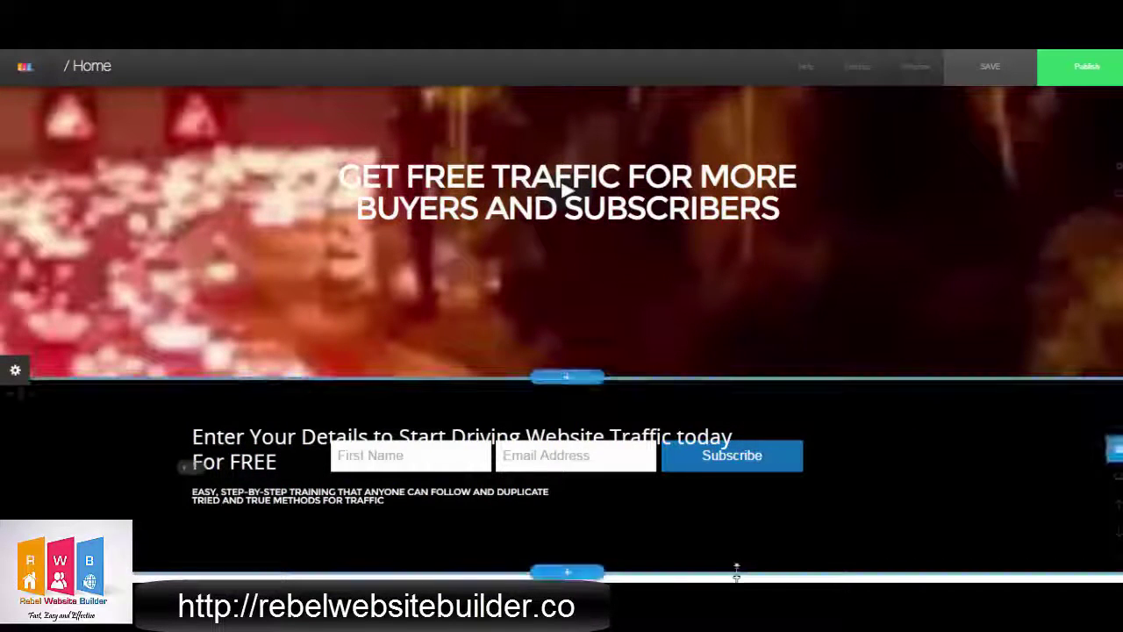
pyautogui.scroll(-2, 722, 479)
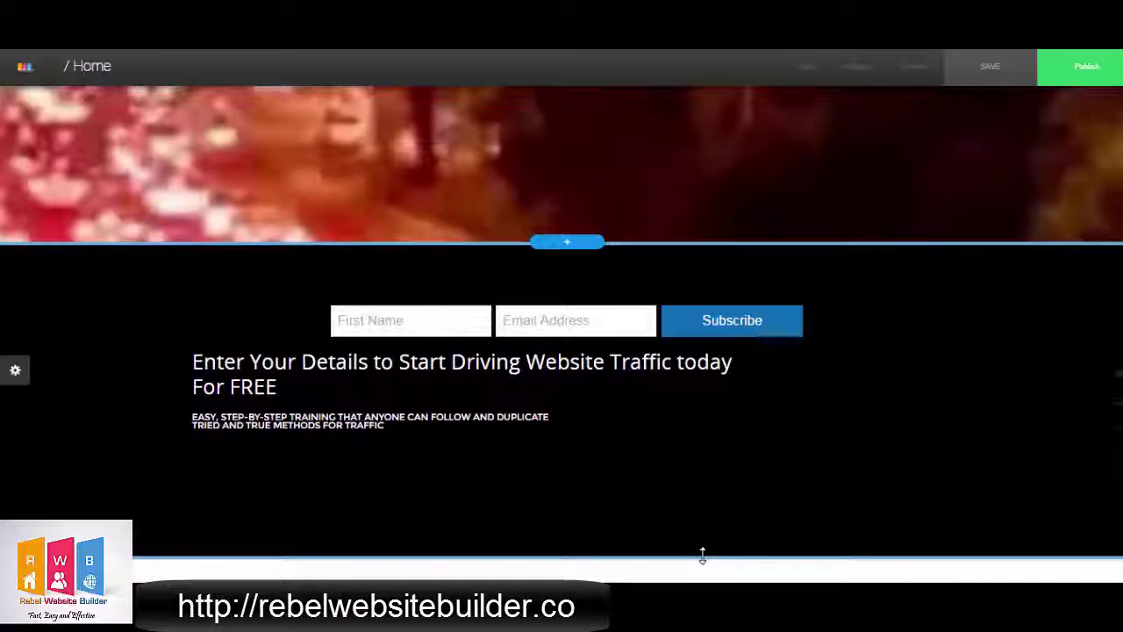
pyautogui.scroll(3, 704, 442)
pyautogui.click(1089, 77)
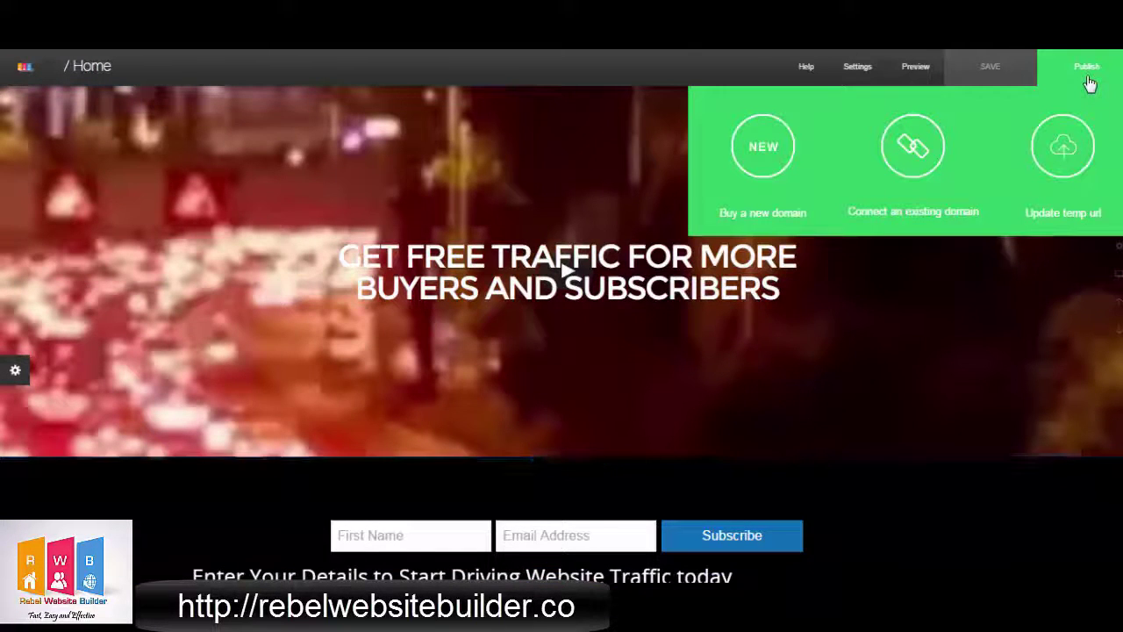
# Name the site's free temporary URL 'Traffic LM 1' and save it
pyautogui.click(1071, 167)
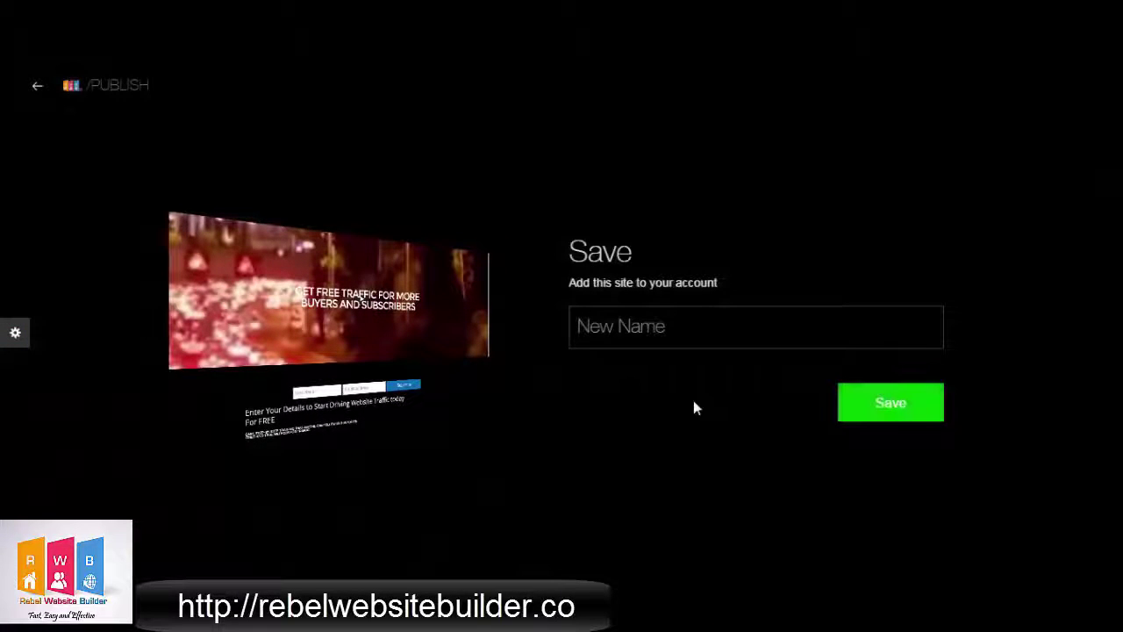
pyautogui.click(755, 327)
pyautogui.write('Traffic LM 1')
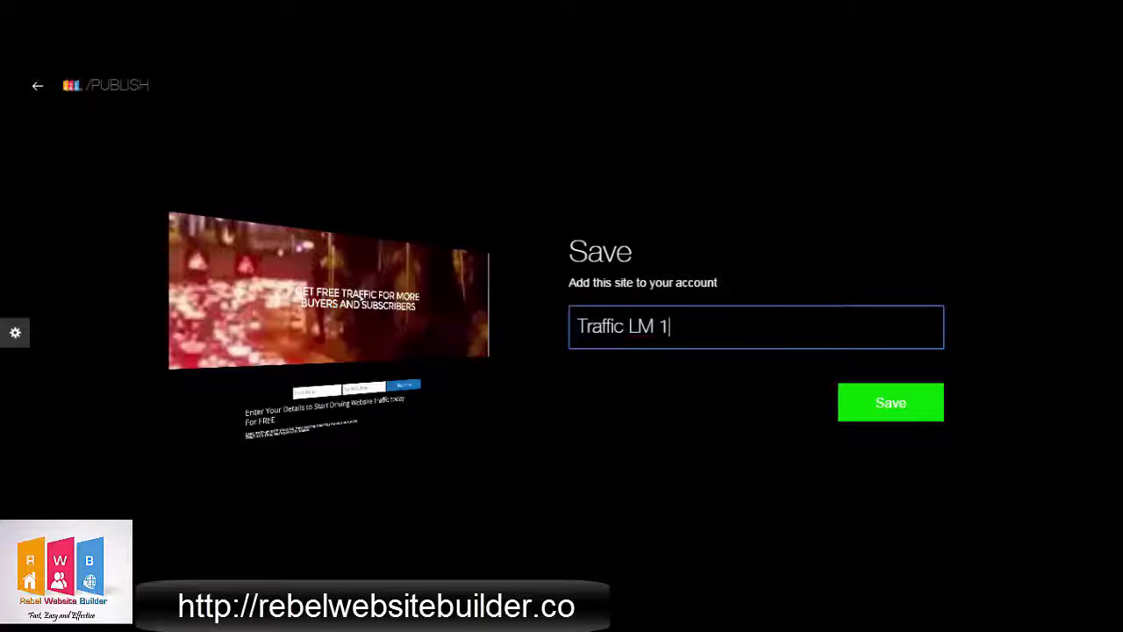
pyautogui.click(891, 403)
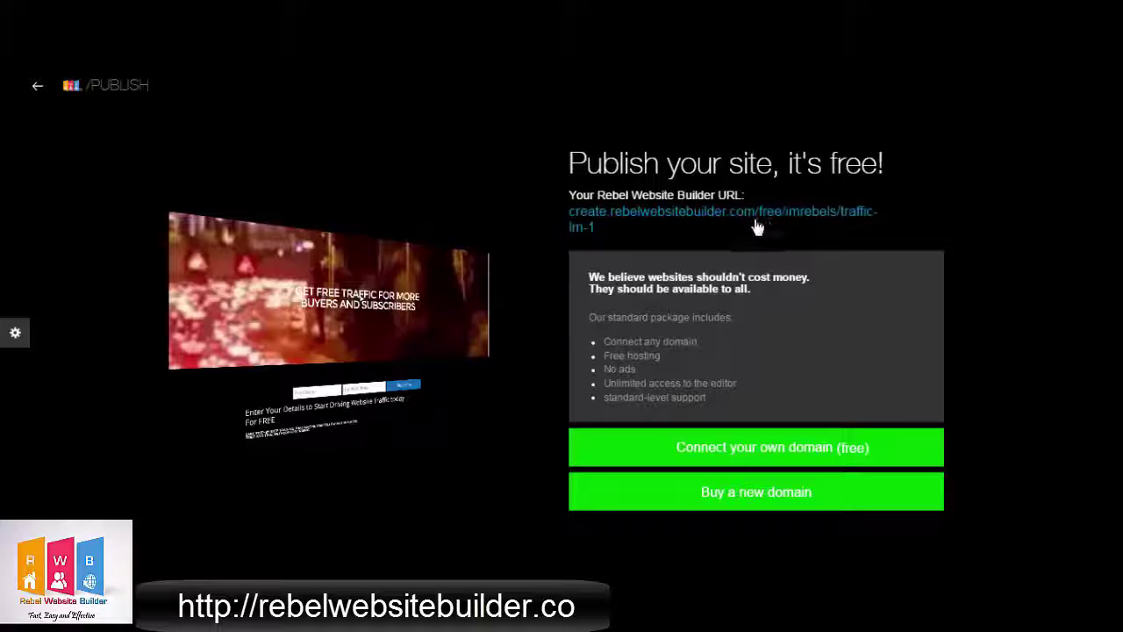
# Review the live traffic-lm-1 site, then return to the Home page editor
pyautogui.click(756, 226)
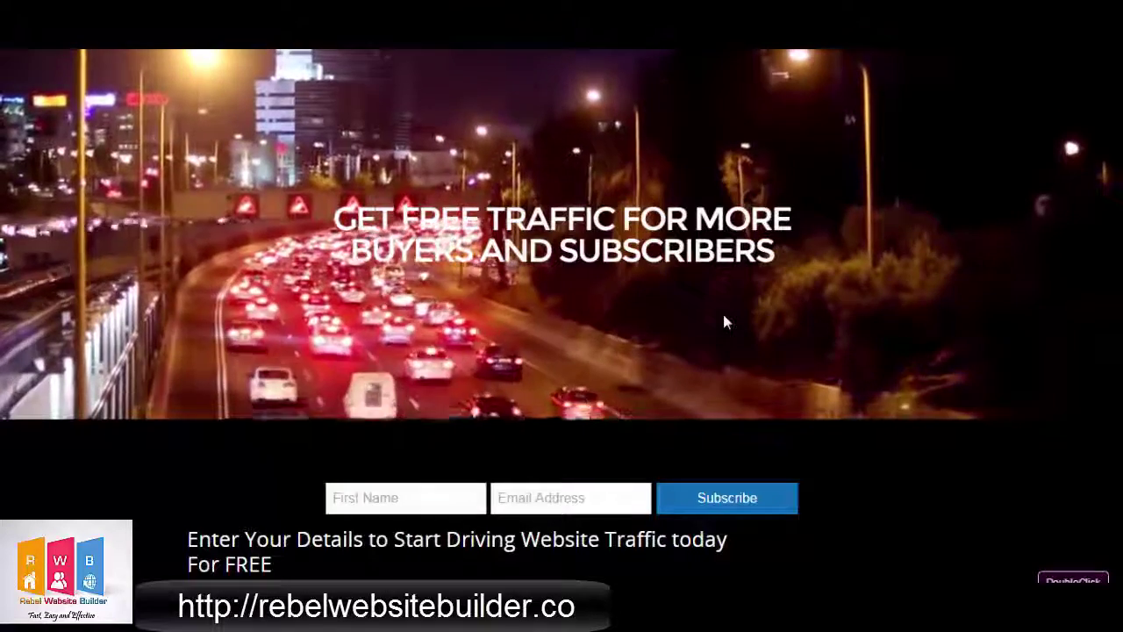
pyautogui.scroll(-1, 723, 323)
pyautogui.scroll(1, 723, 322)
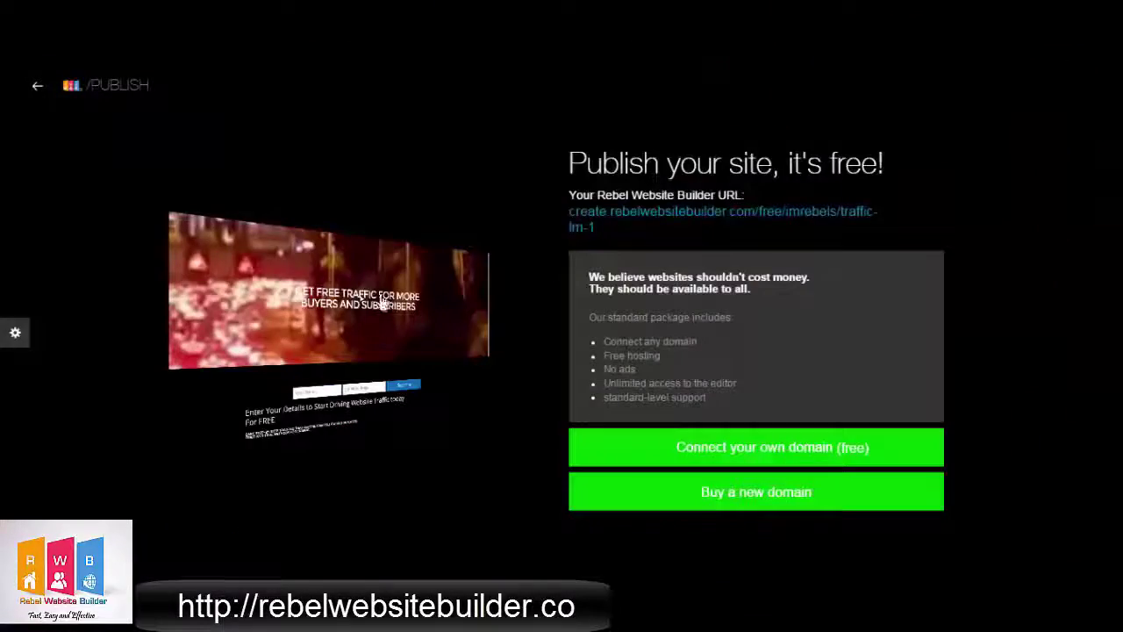
pyautogui.click(37, 91)
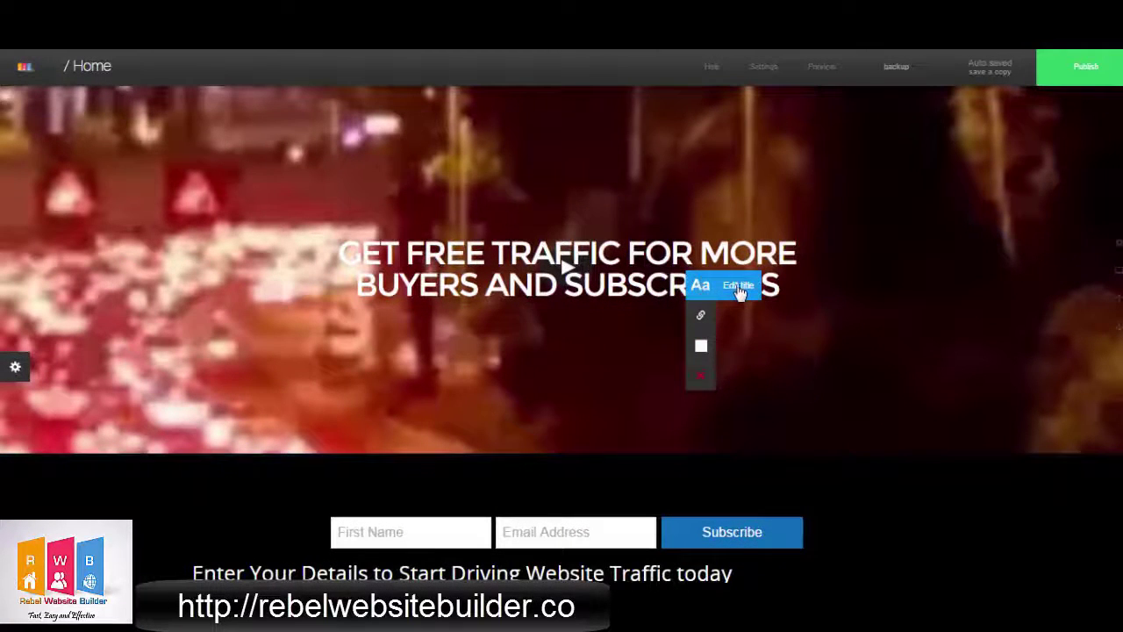
# Recolour the 'GET FREE TRAFFIC FOR MORE BUYERS AND SUBSCRIBERS' headline to a soft light blue
pyautogui.click(697, 286)
pyautogui.click(511, 195)
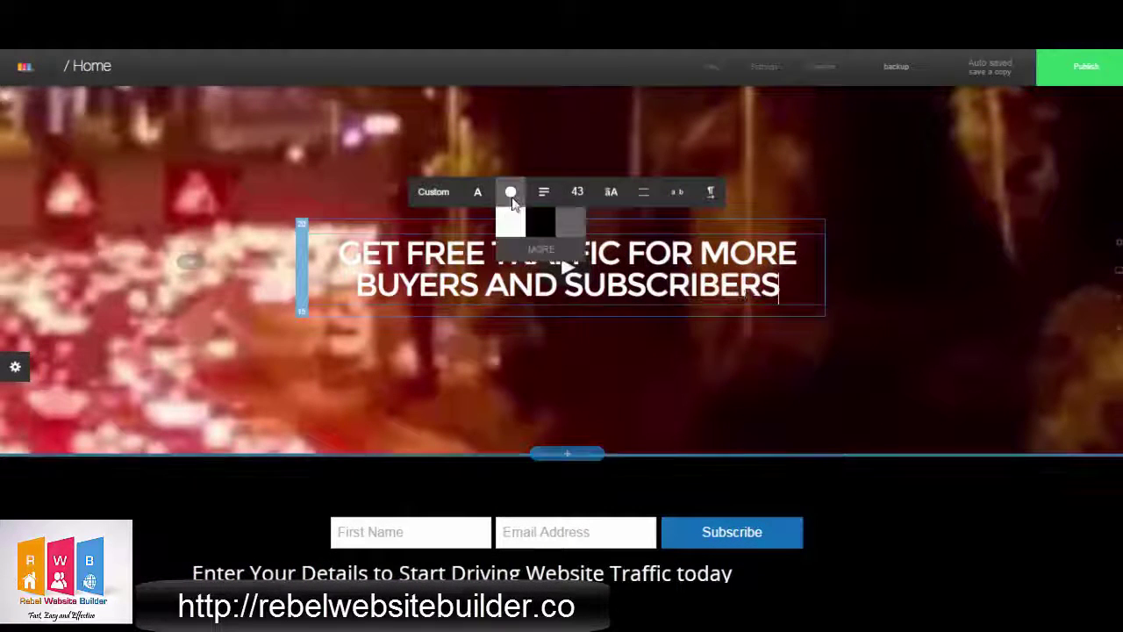
pyautogui.click(572, 226)
pyautogui.click(546, 226)
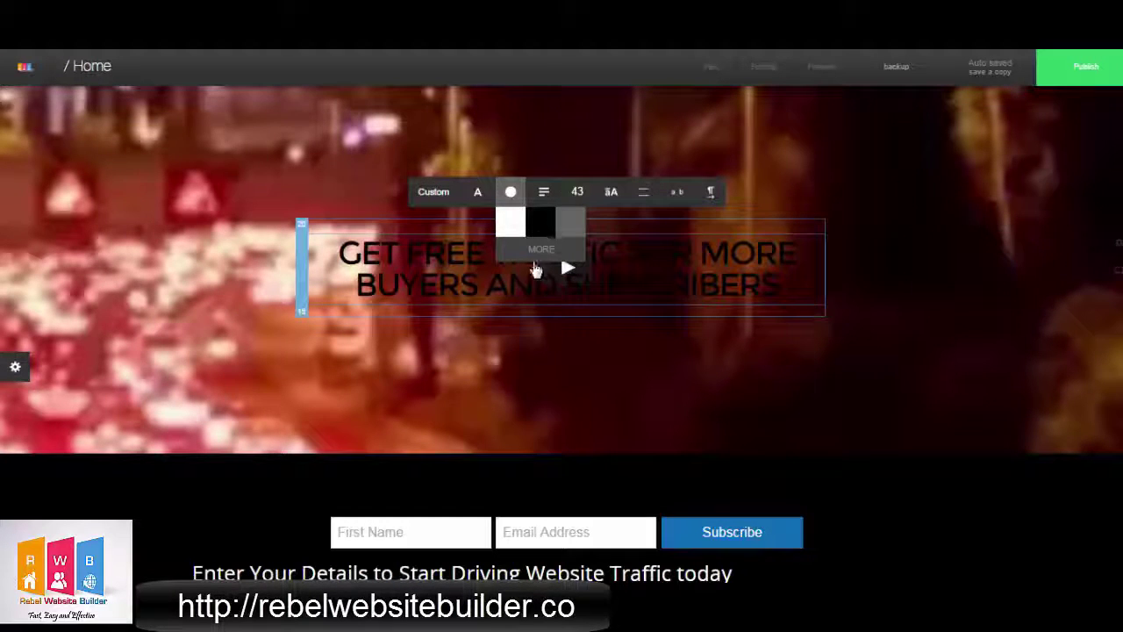
pyautogui.click(541, 250)
pyautogui.click(625, 342)
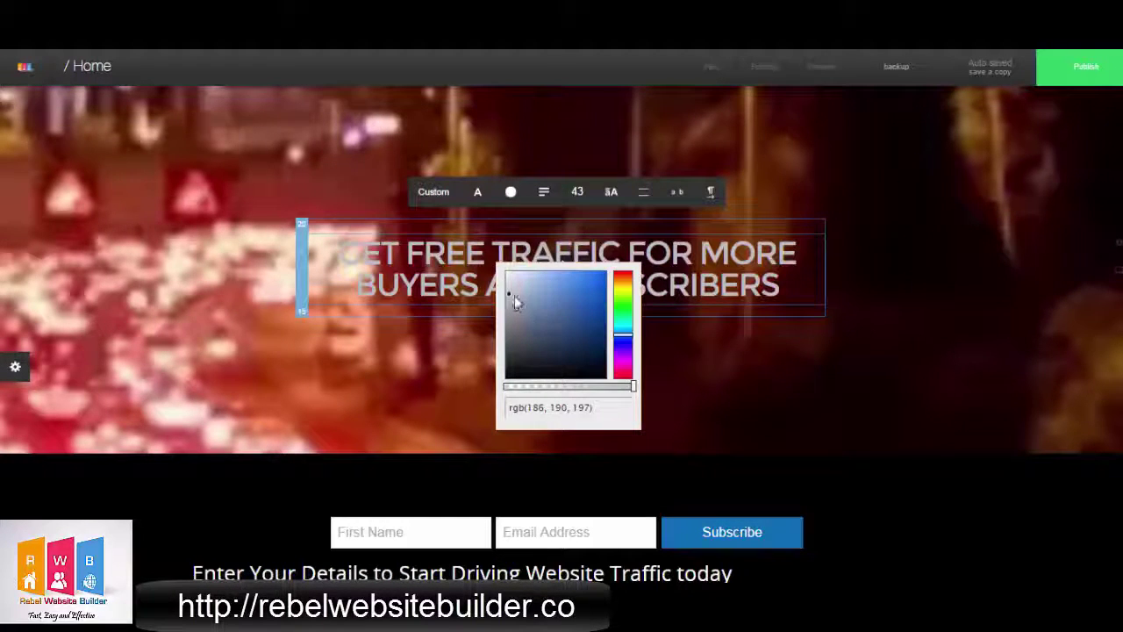
pyautogui.click(539, 290)
pyautogui.moveTo(556, 287)
pyautogui.mouseDown()
pyautogui.moveTo(519, 293)
pyautogui.moveTo(517, 318)
pyautogui.moveTo(562, 281)
pyautogui.moveTo(789, 369)
pyautogui.mouseUp()
pyautogui.click(769, 360)
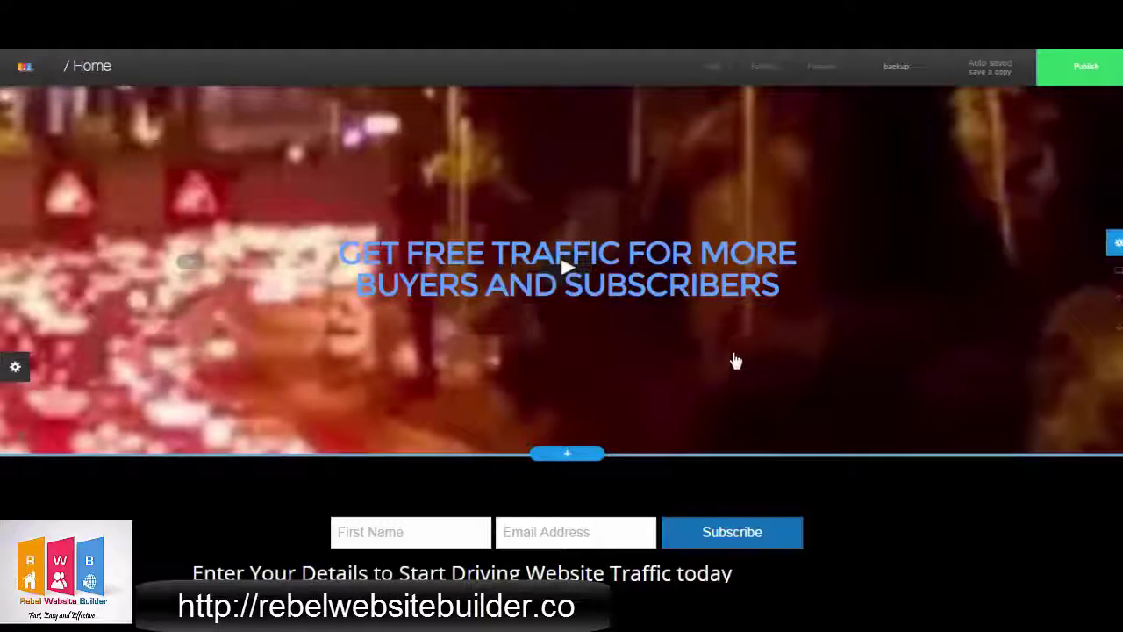
pyautogui.scroll(-2, 728, 364)
pyautogui.scroll(2, 722, 368)
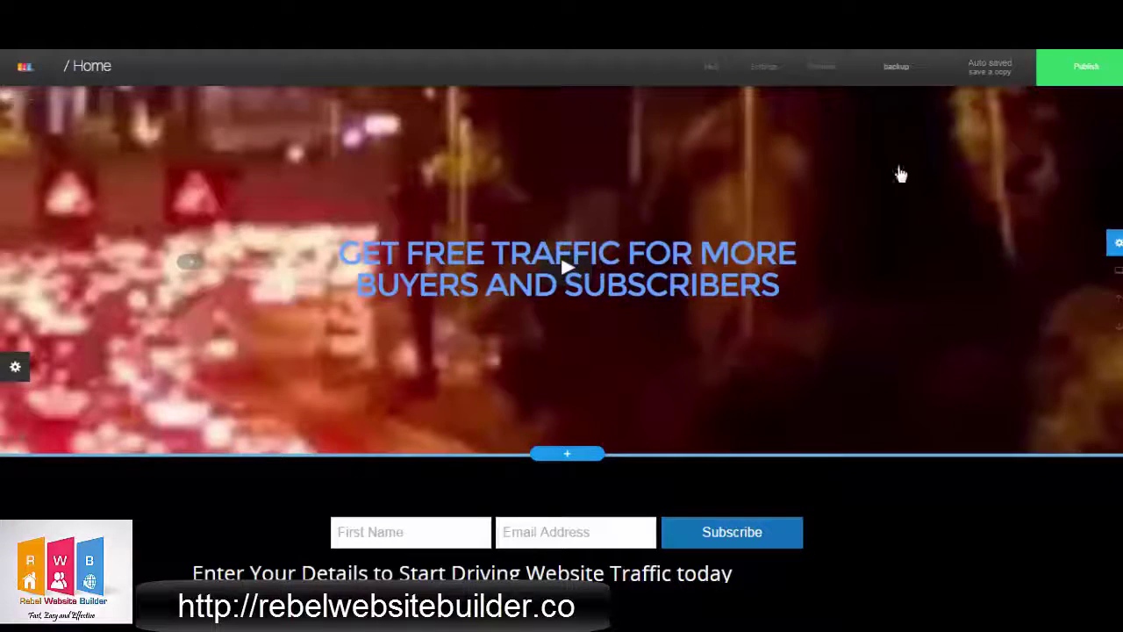
pyautogui.click(1086, 65)
# Publish the page, view it live, and copy the NYC traffic video's YouTube address
pyautogui.click(1062, 167)
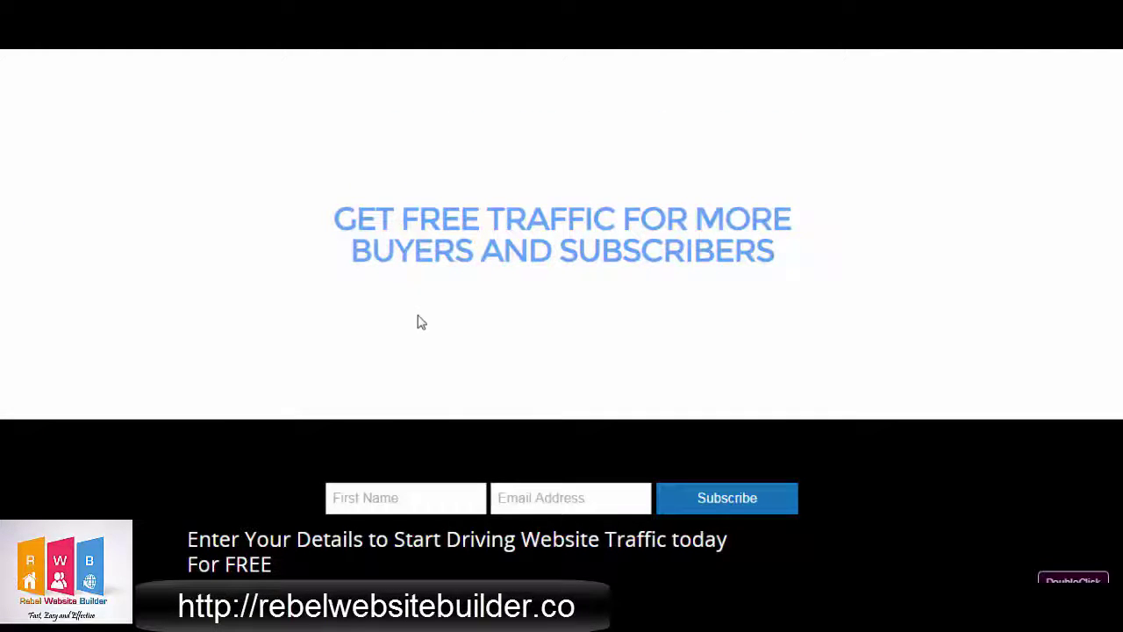
pyautogui.scroll(-1, 418, 325)
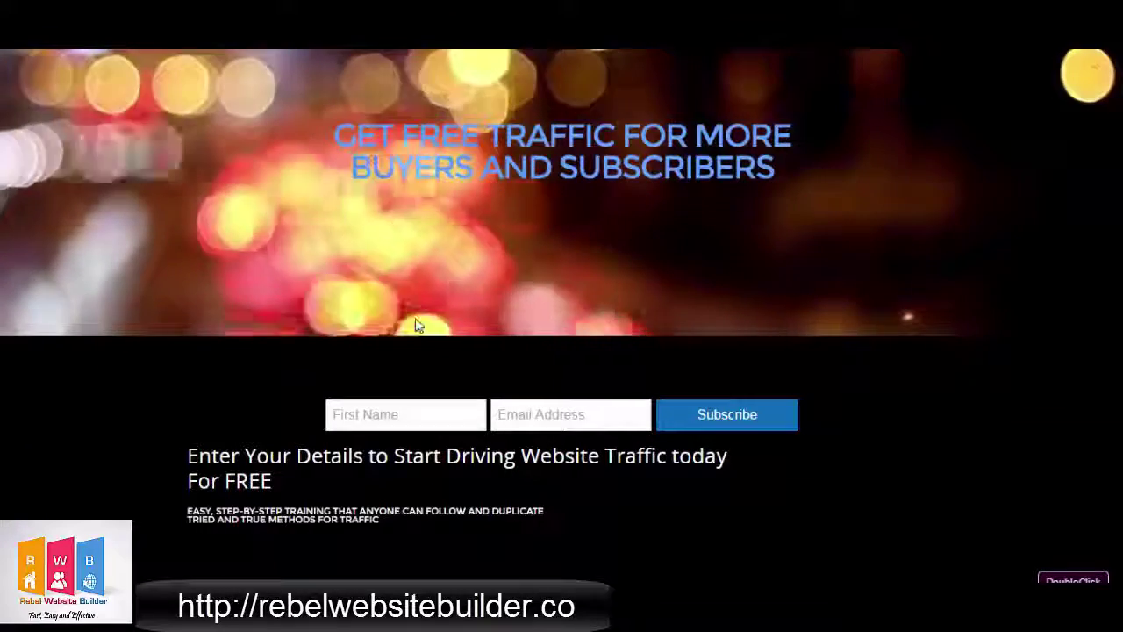
pyautogui.scroll(-1, 415, 318)
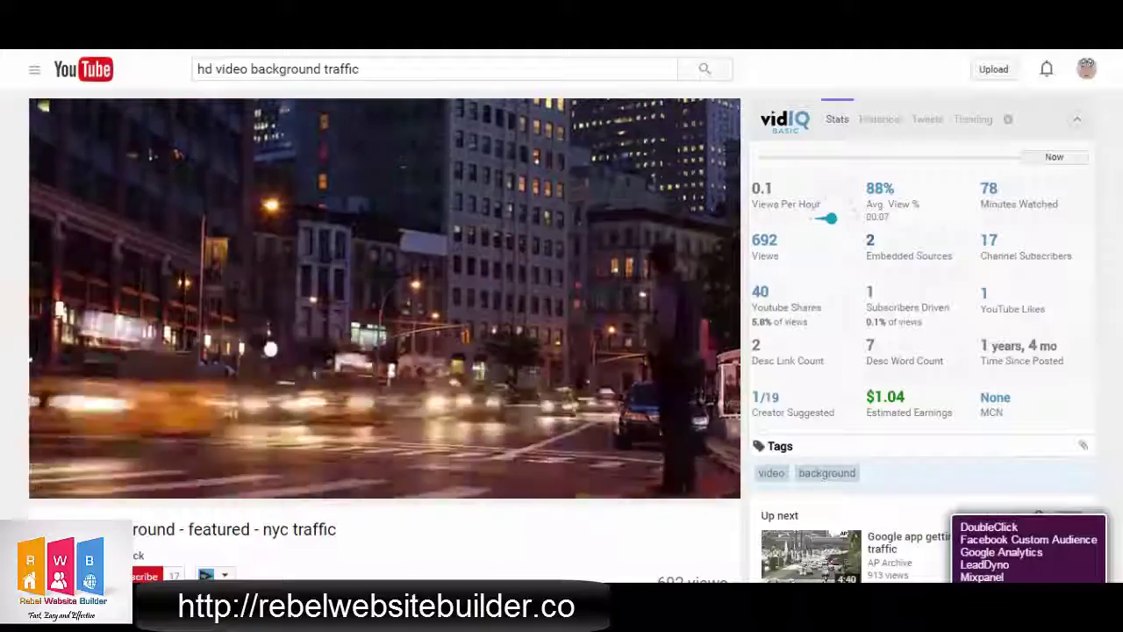
pyautogui.rightClick(365, 61)
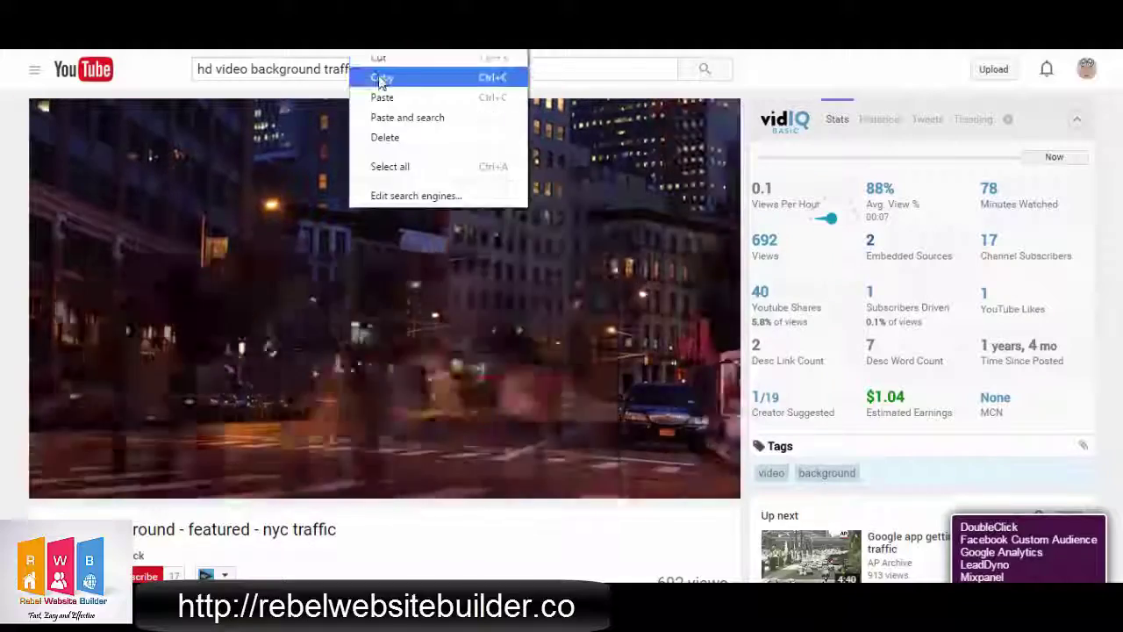
pyautogui.click(407, 73)
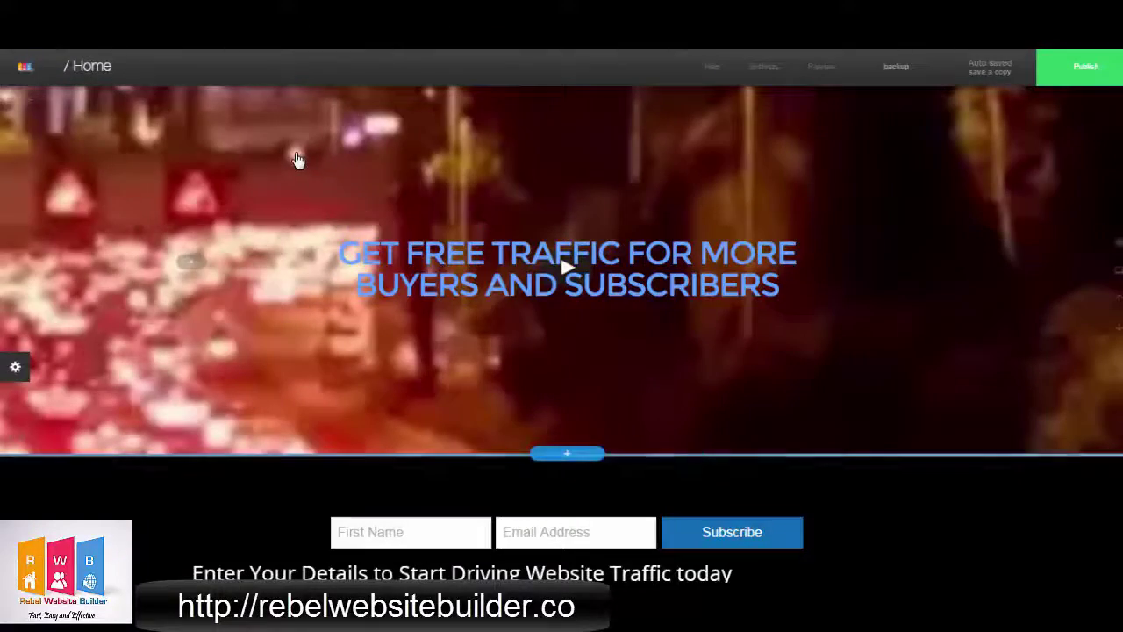
# Set the hero background video to YouTube ID AysDNag2q3Y with Cover cropping turned off
pyautogui.click(333, 164)
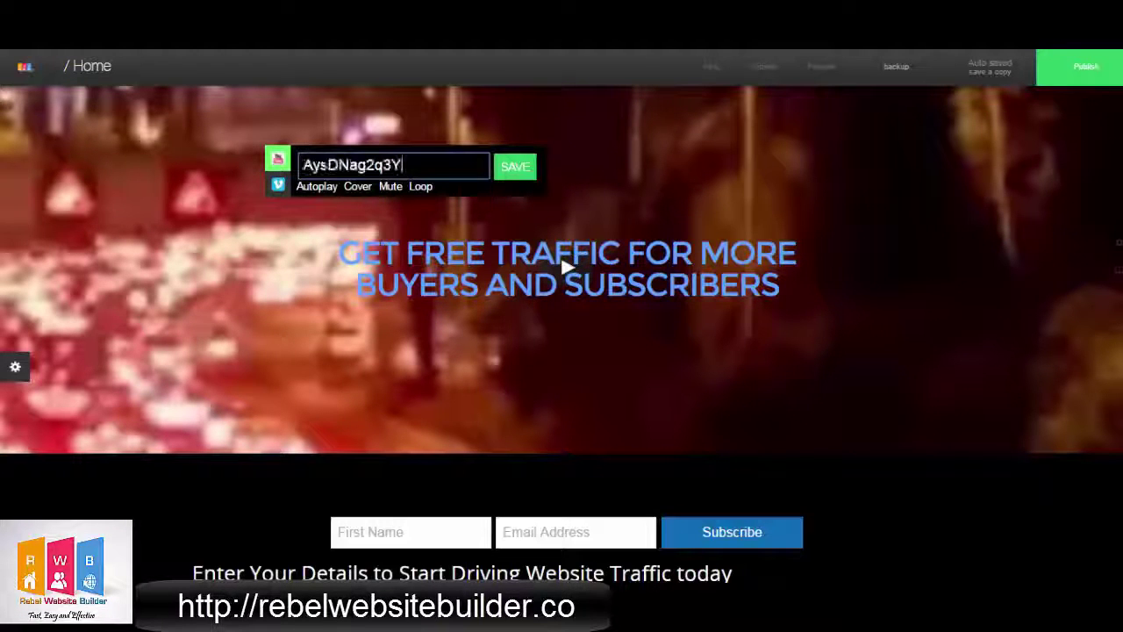
pyautogui.click(517, 174)
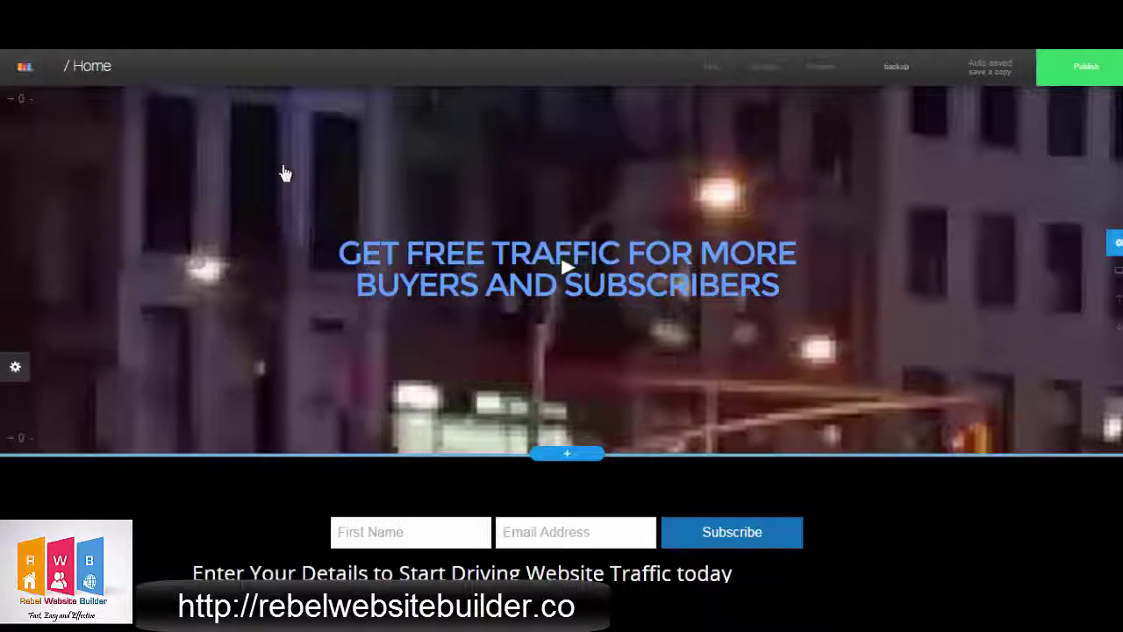
pyautogui.moveTo(270, 179)
pyautogui.click(314, 186)
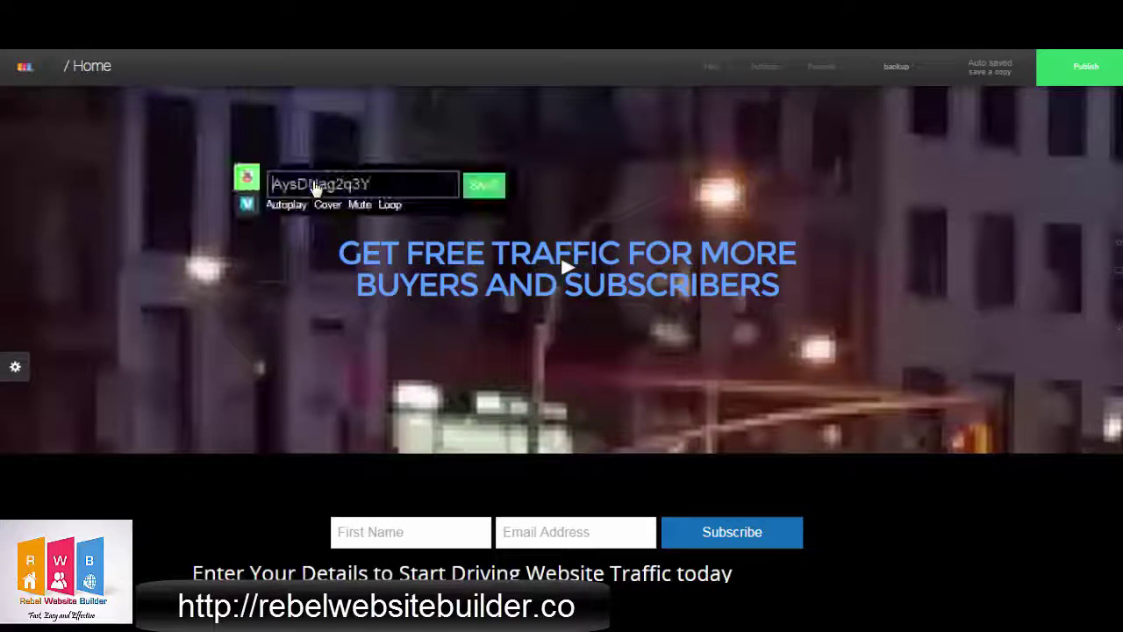
pyautogui.click(326, 206)
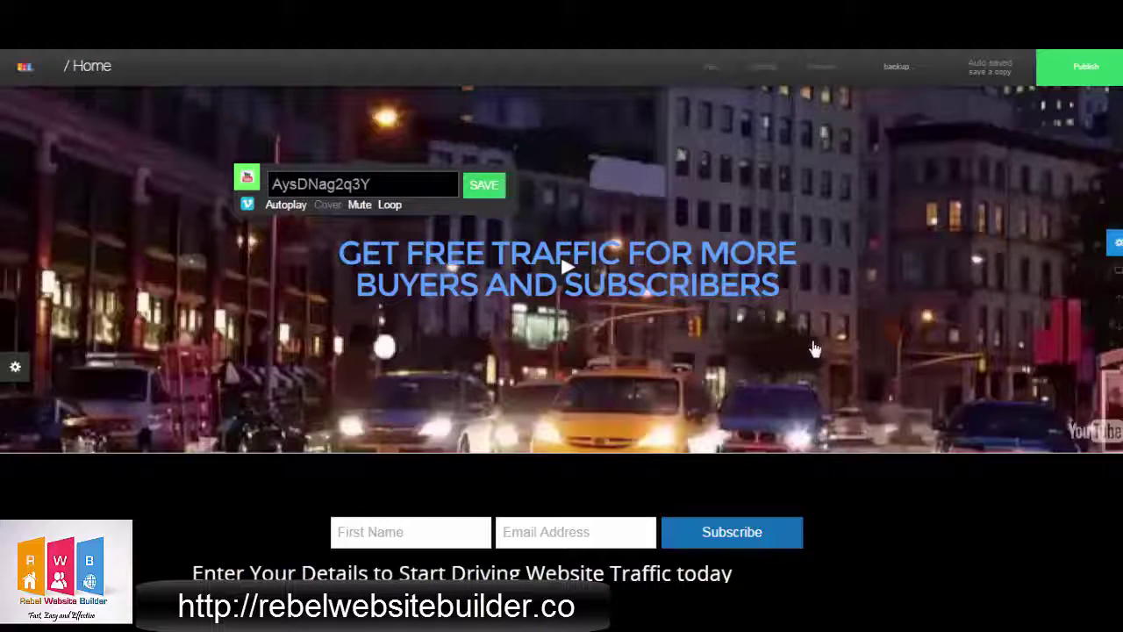
pyautogui.click(483, 187)
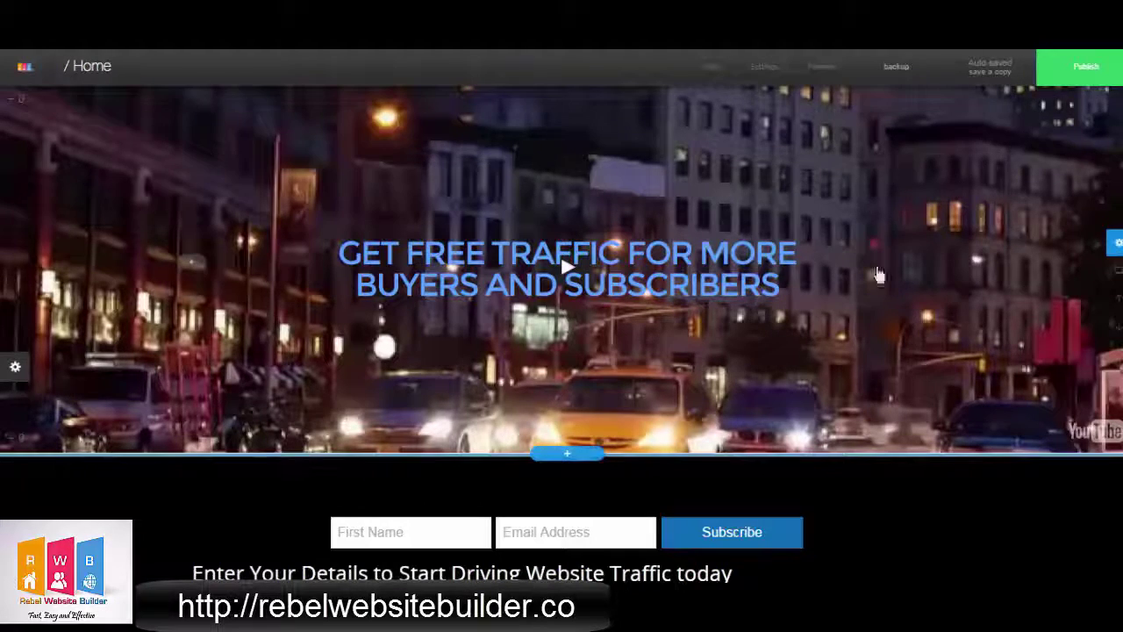
# Republish and scroll the live page showing the traffic video behind the headline
pyautogui.click(1093, 75)
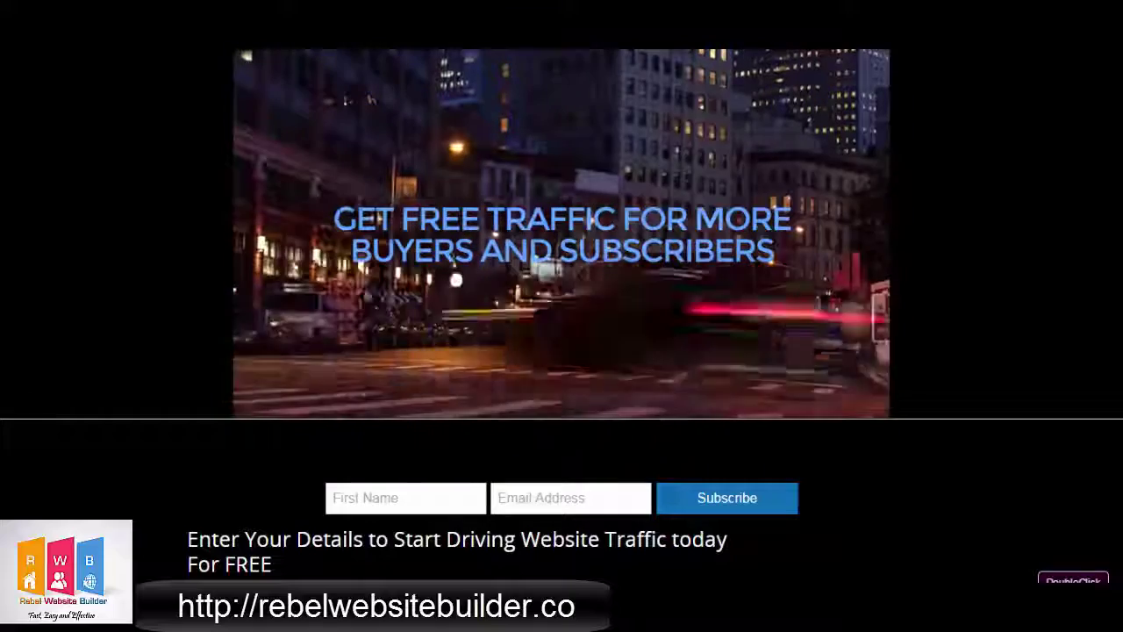
pyautogui.scroll(-1, 338, 253)
pyautogui.scroll(-1, 338, 252)
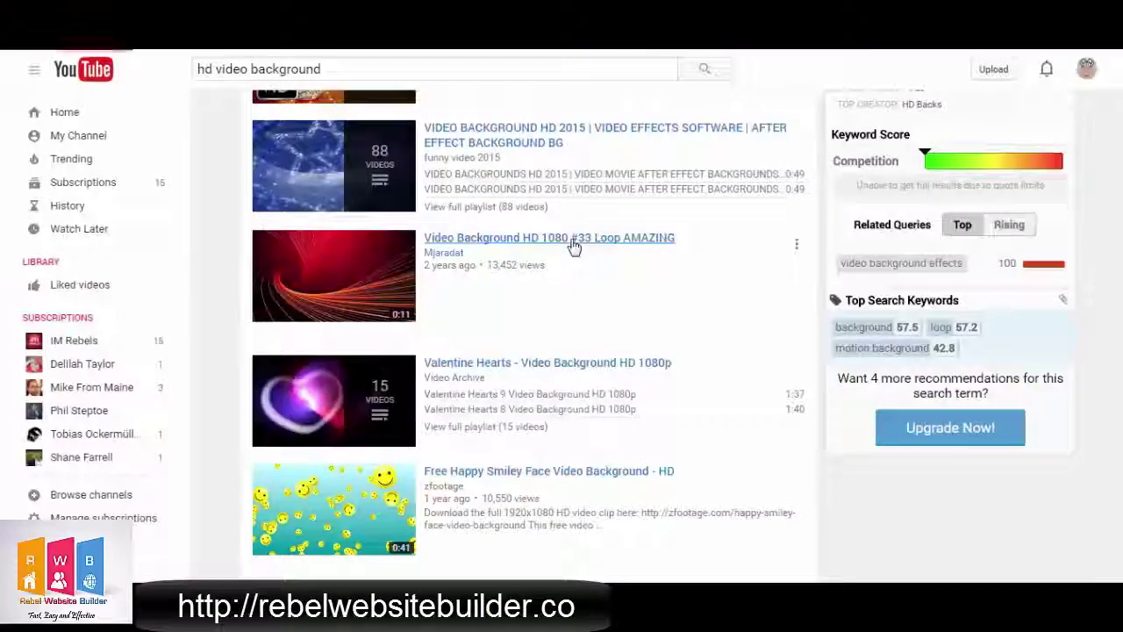
# Open 'Video Background HD 1080 #33 Loop AMAZING' on YouTube and copy its address
pyautogui.click(572, 244)
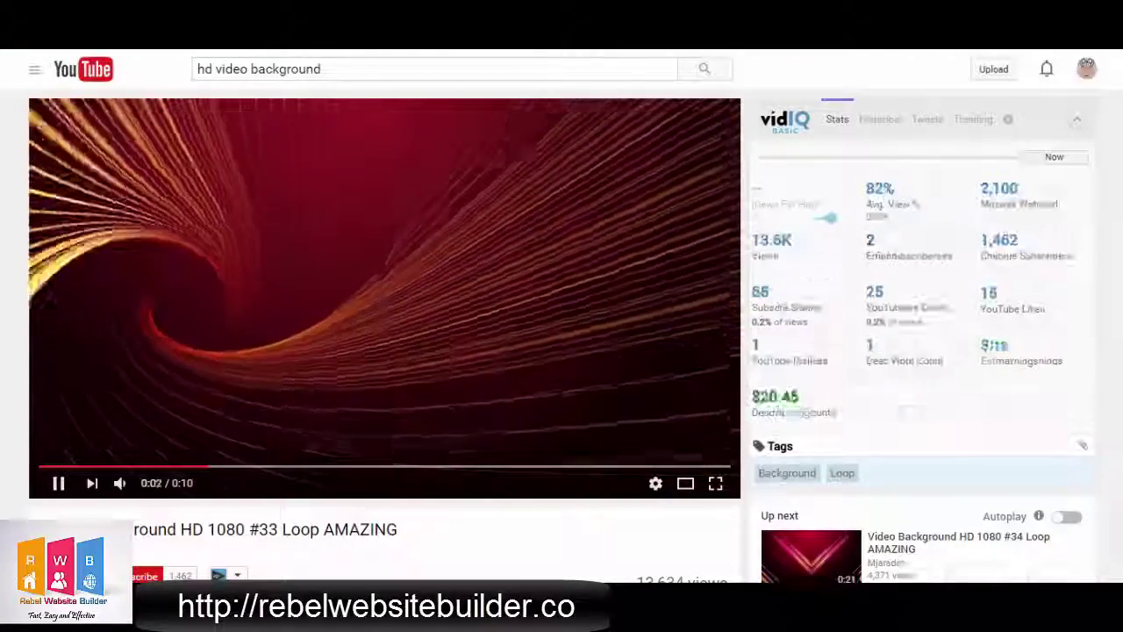
pyautogui.rightClick(370, 68)
pyautogui.click(373, 74)
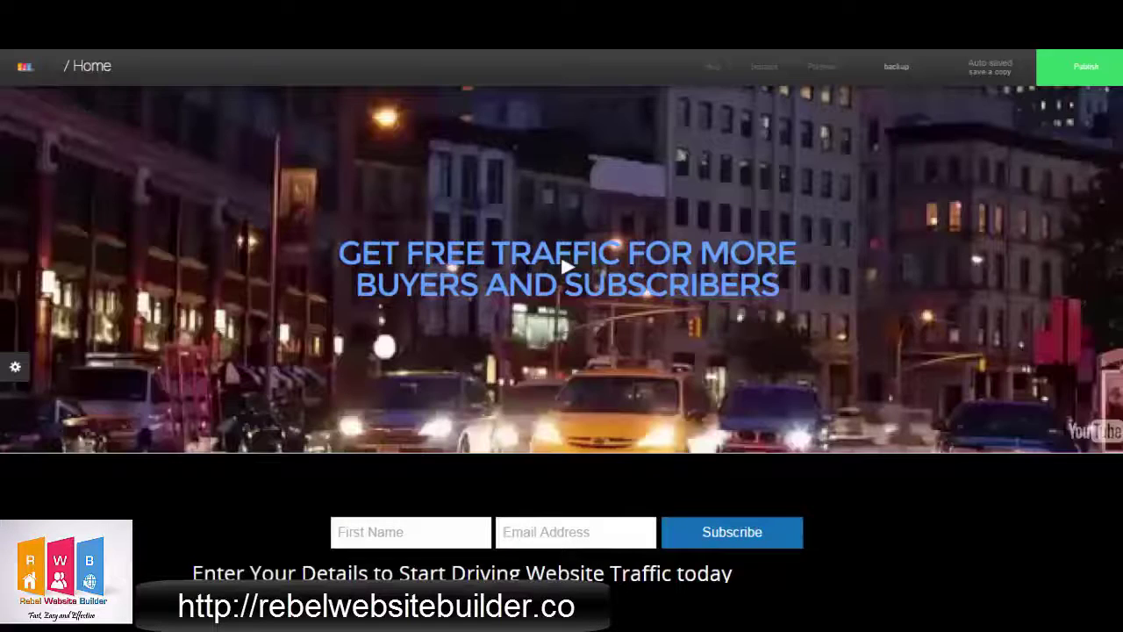
# Swap the hero background to the red light-streak YouTube video and publish
pyautogui.click(378, 186)
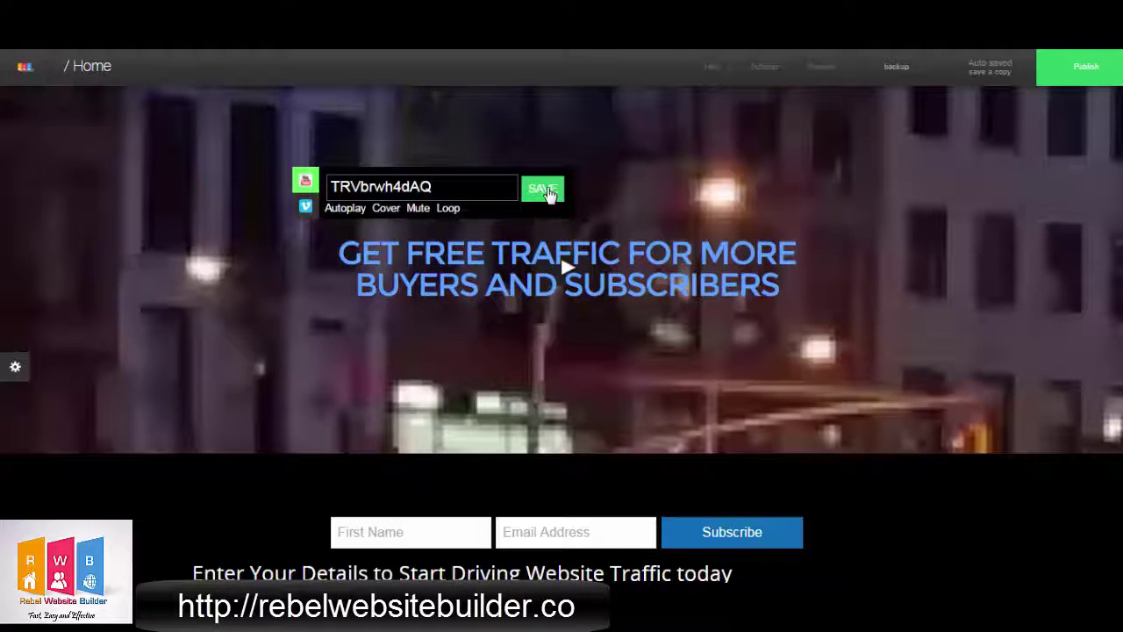
pyautogui.click(544, 191)
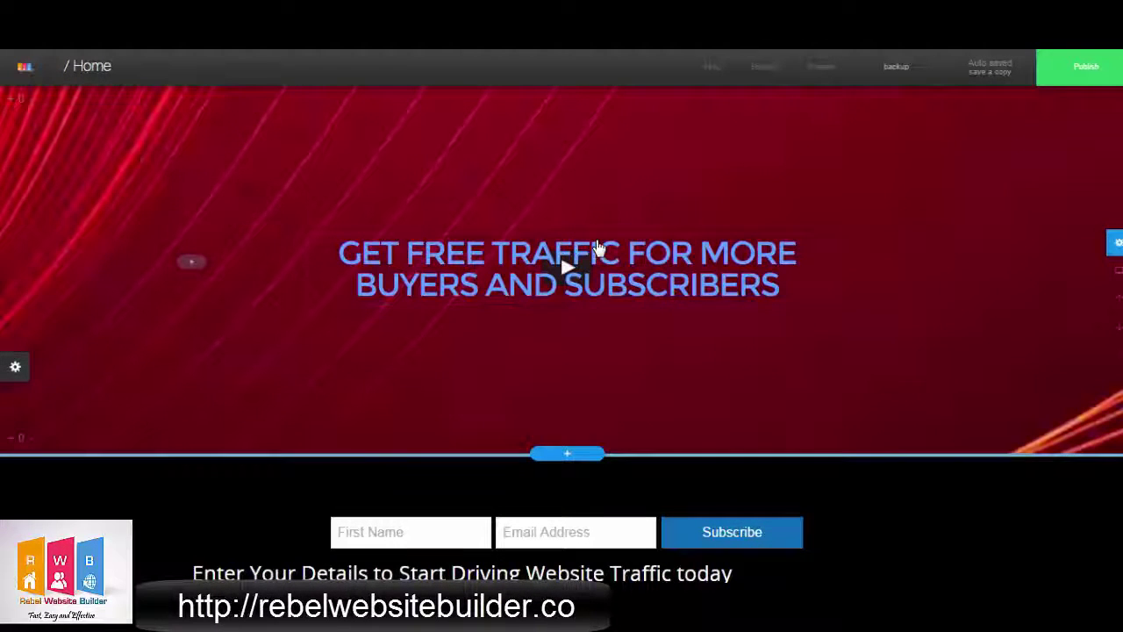
pyautogui.click(1080, 78)
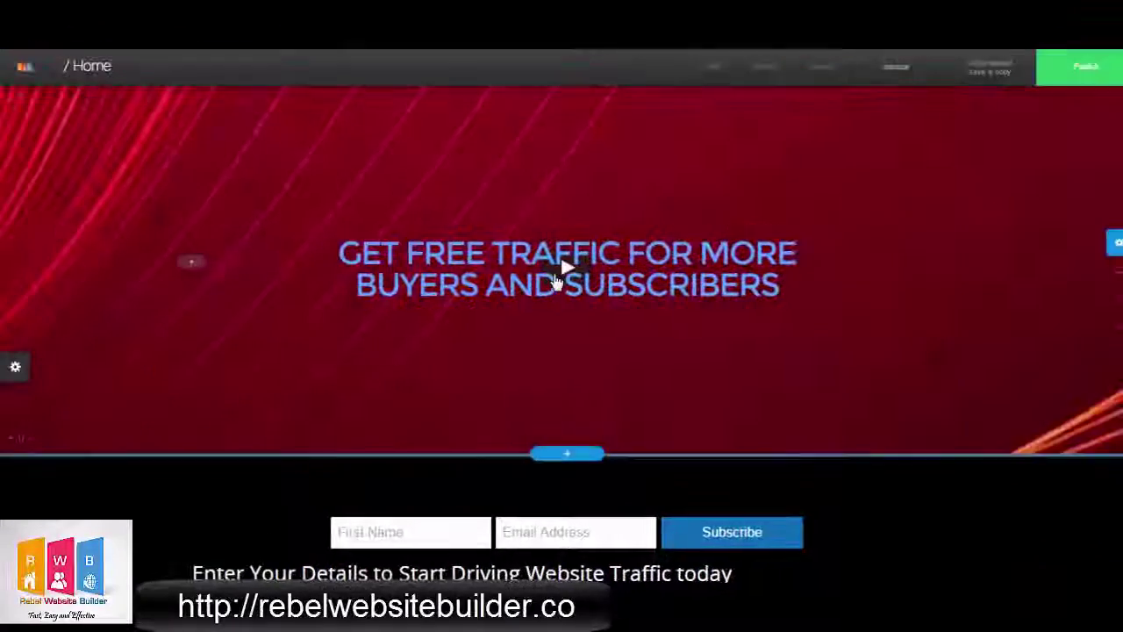
# Change the hero headline's text colour to white
pyautogui.click(674, 293)
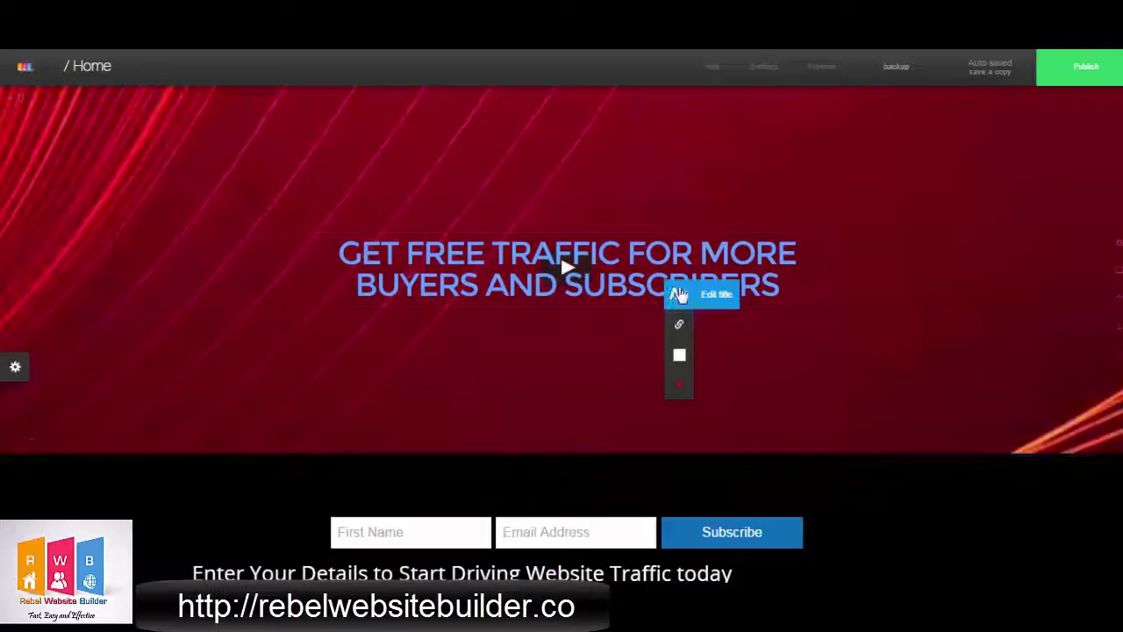
pyautogui.click(713, 296)
pyautogui.click(510, 192)
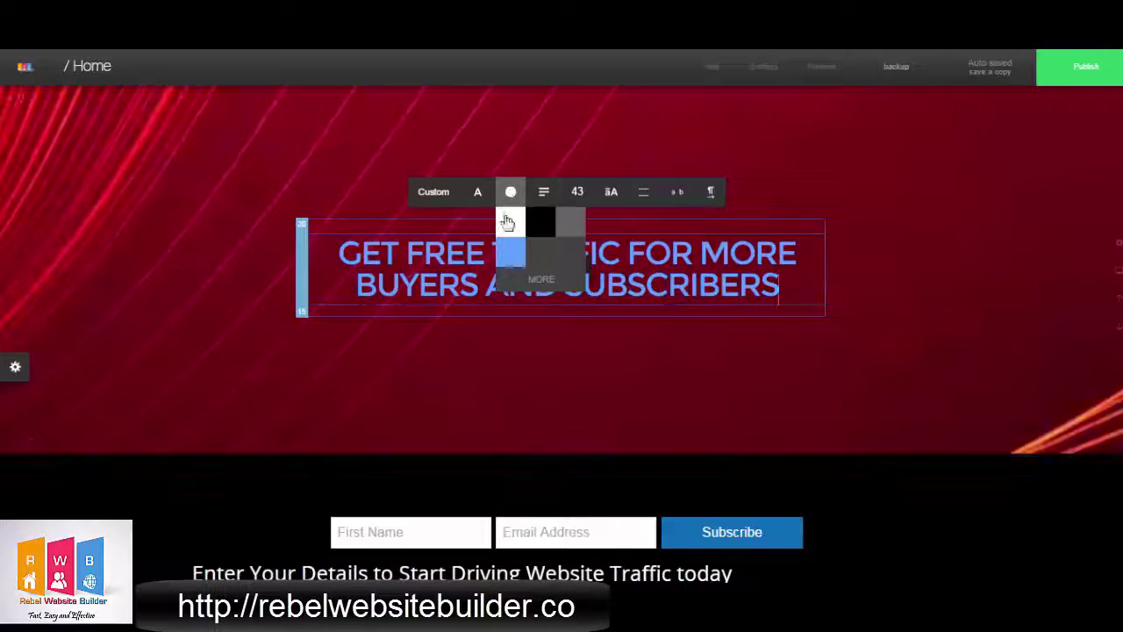
pyautogui.click(509, 221)
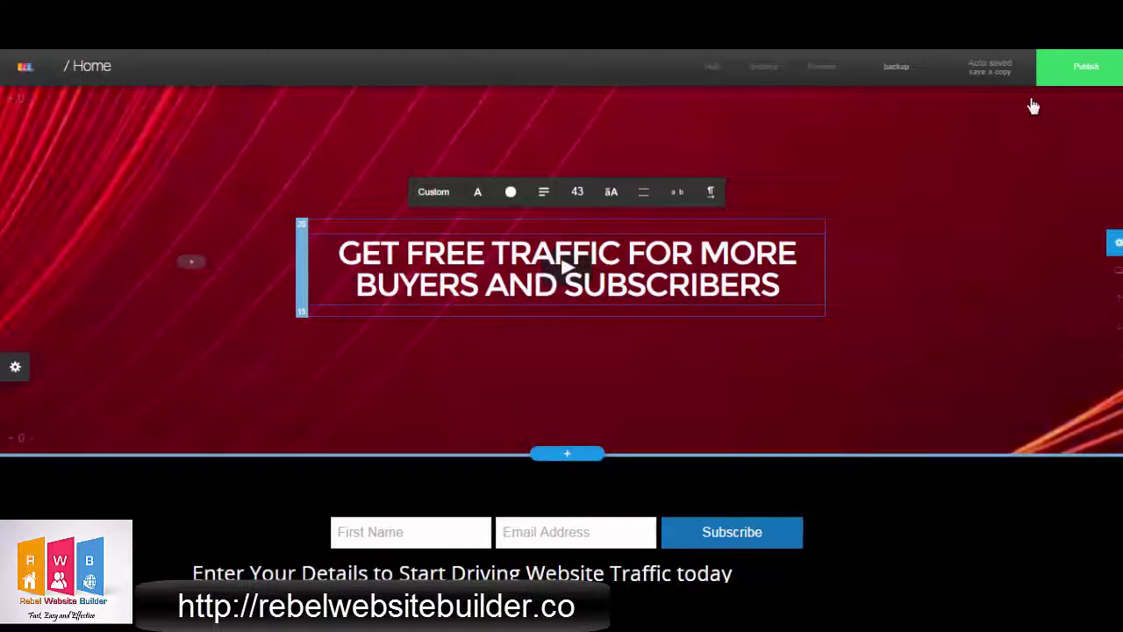
pyautogui.click(1076, 68)
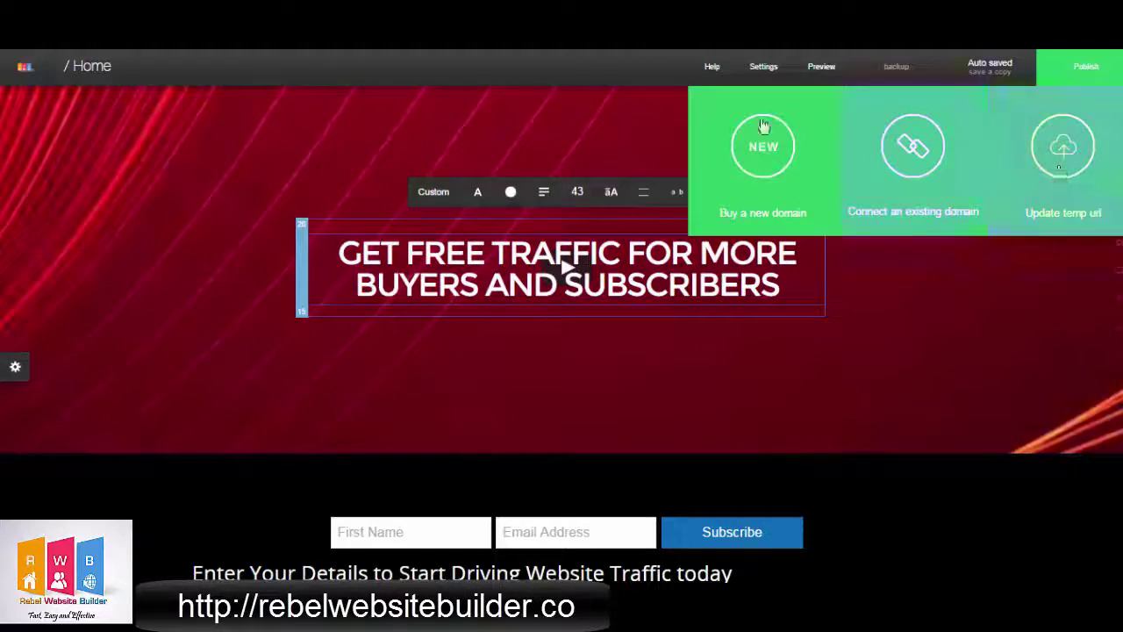
# Publish the finished page with the white headline over the red-streak video
pyautogui.click(763, 132)
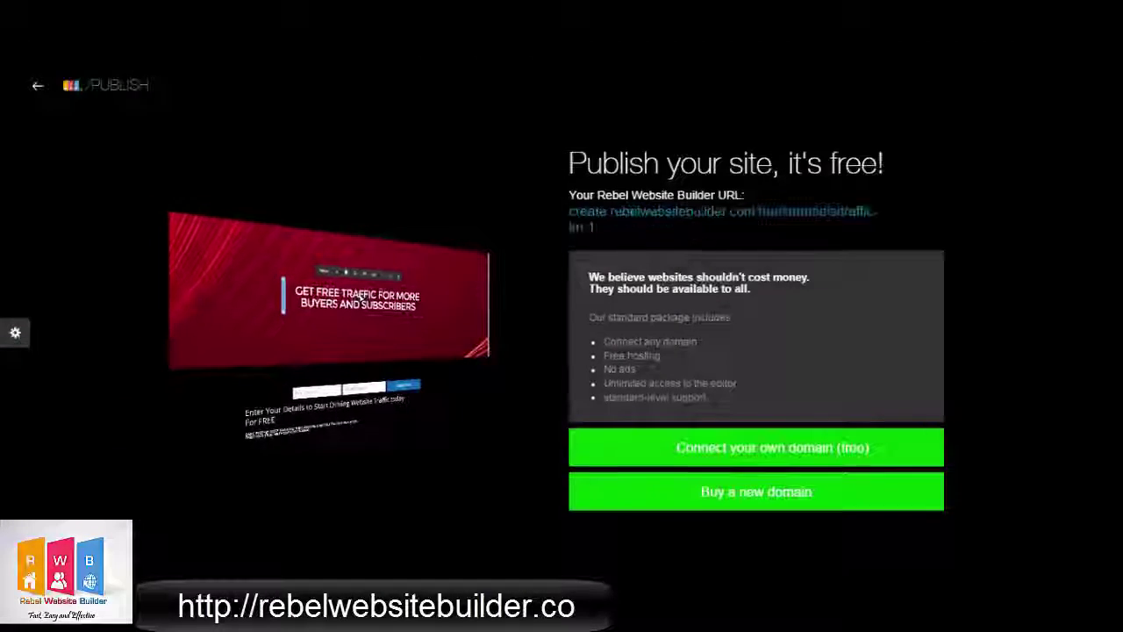